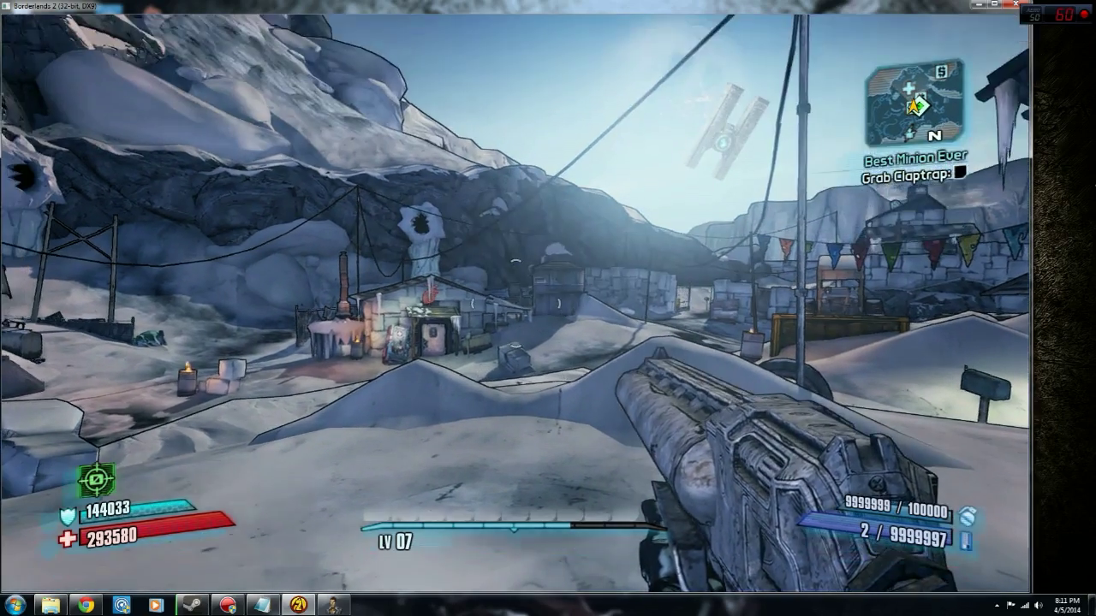
key("w")
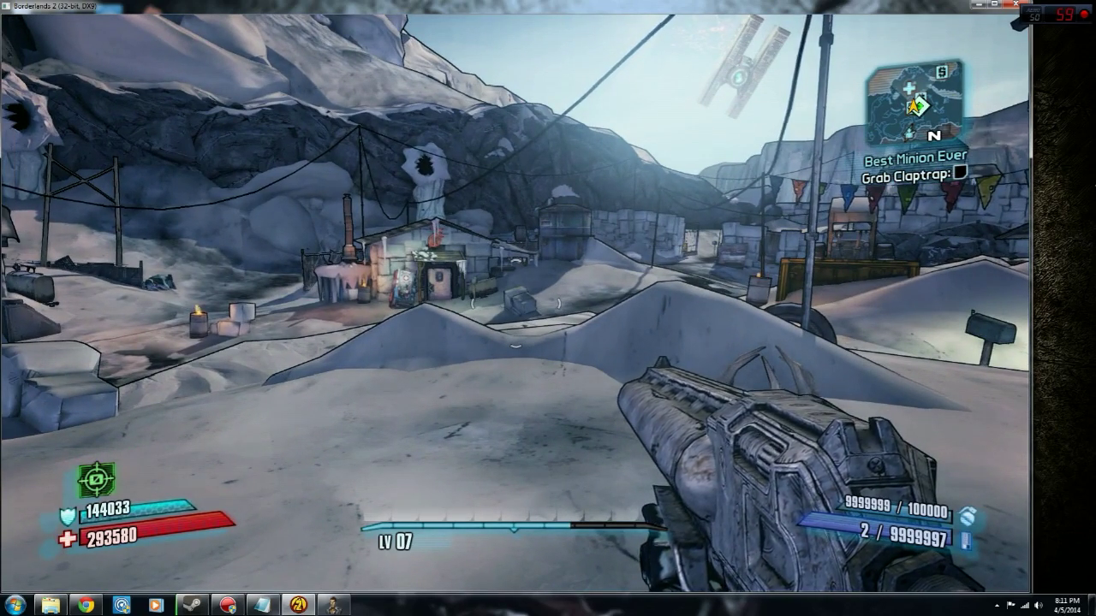
key("w")
key("w")
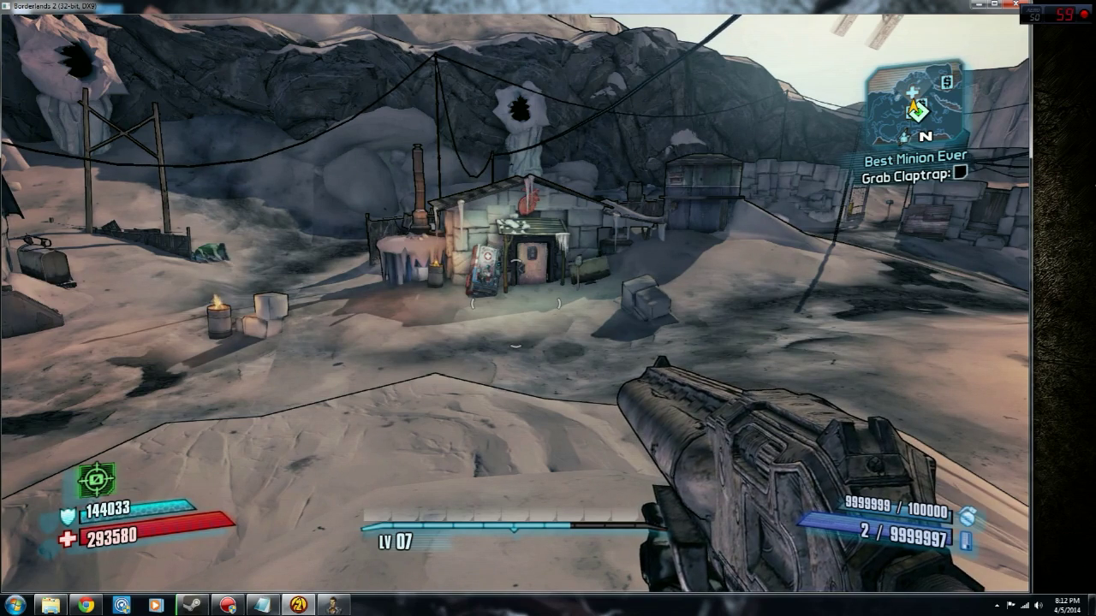
key("alt+Tab")
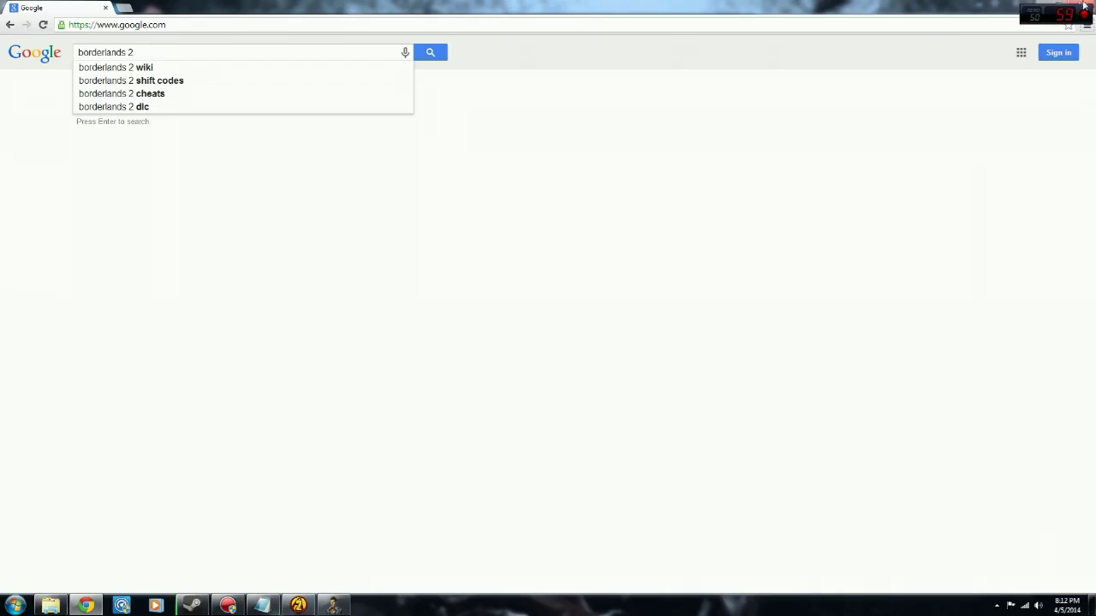
key("alt+Tab")
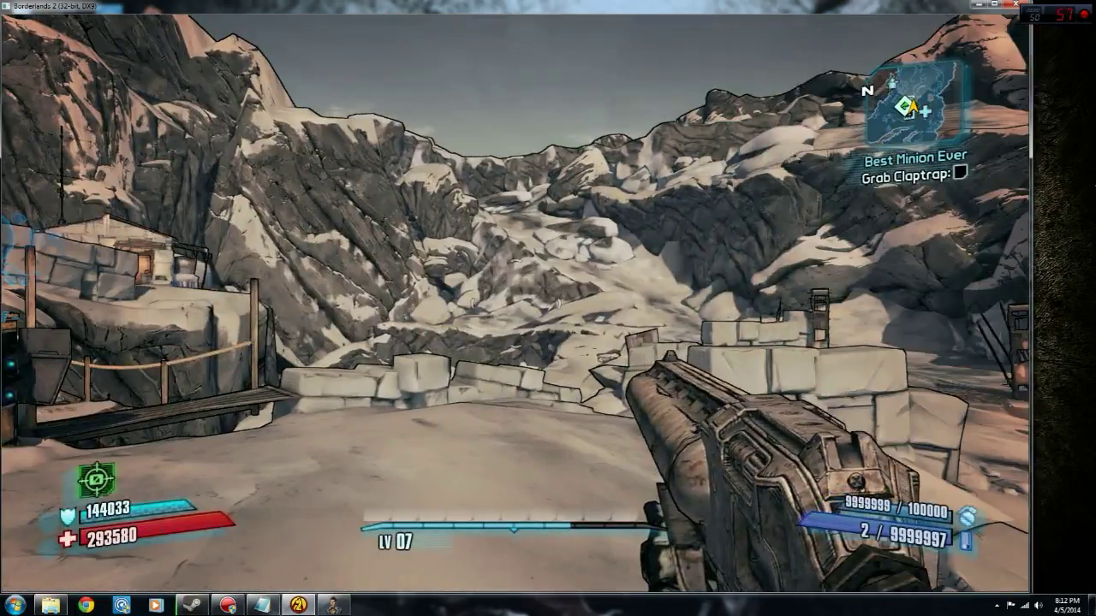
- Switch to Gibbed's Borderlands 2 Save Editor and open the save file Save0006.sav
key("alt+Tab")
key("alt+Tab")
key("alt+Tab")
key("alt+Tab")
key("alt+Tab")
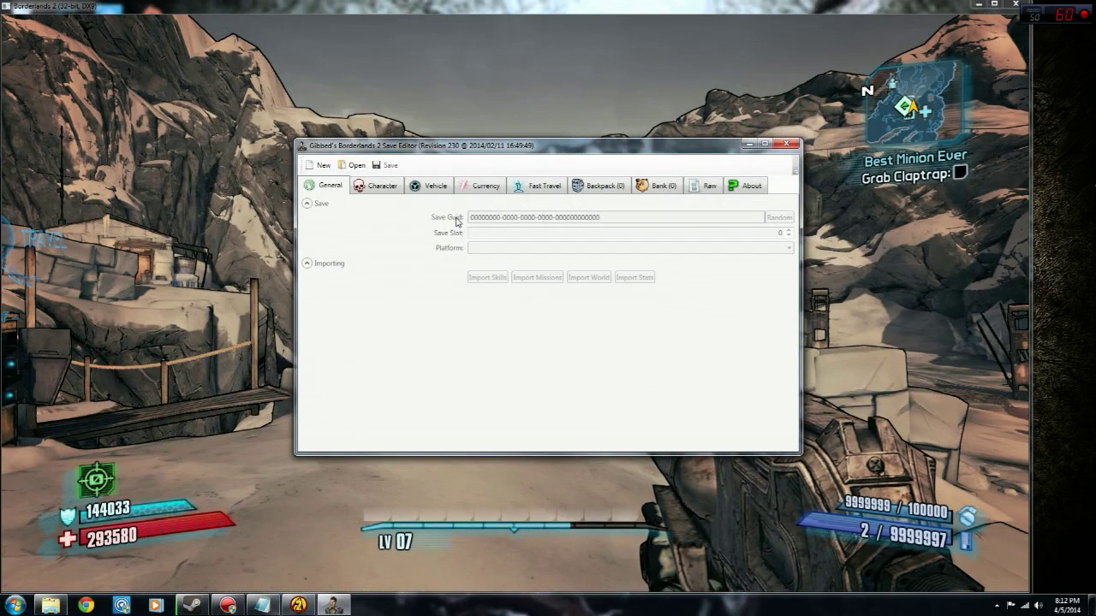
left_click(352, 165)
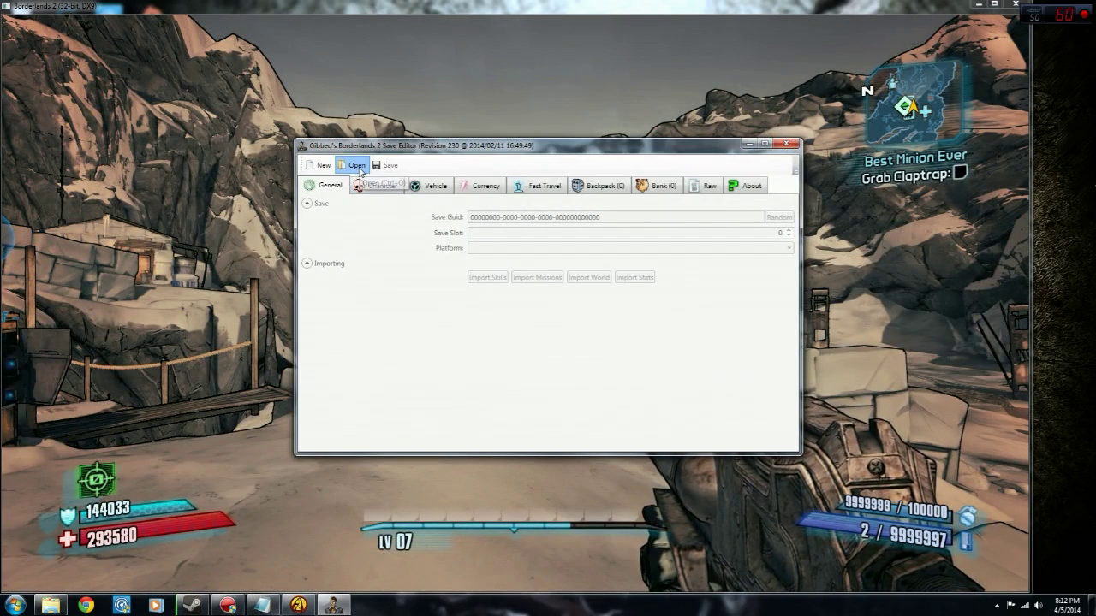
double_click(421, 264)
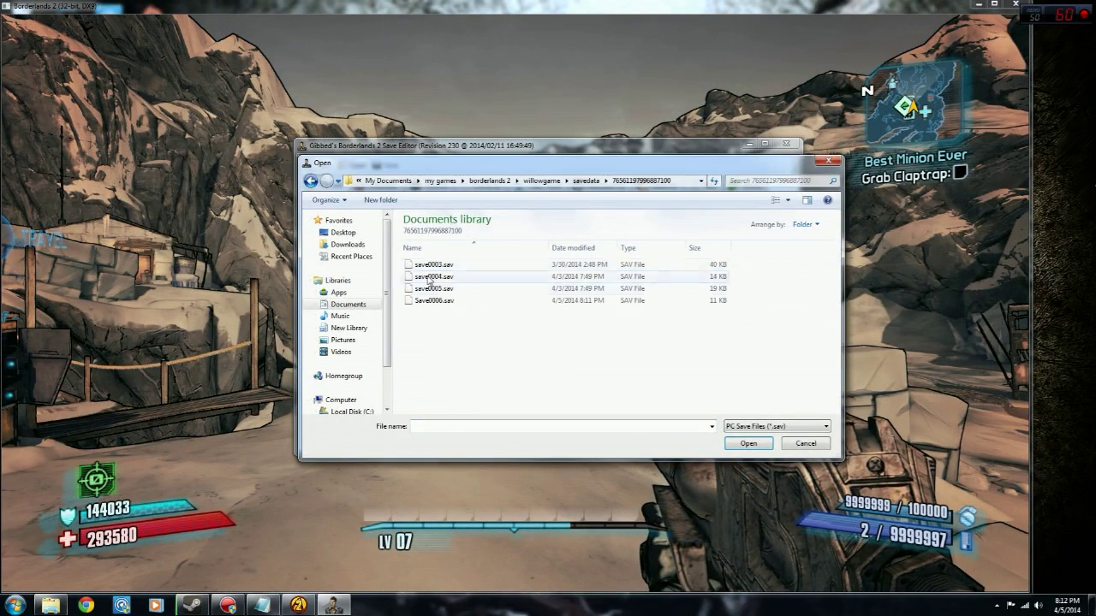
left_click(442, 302)
left_click(769, 443)
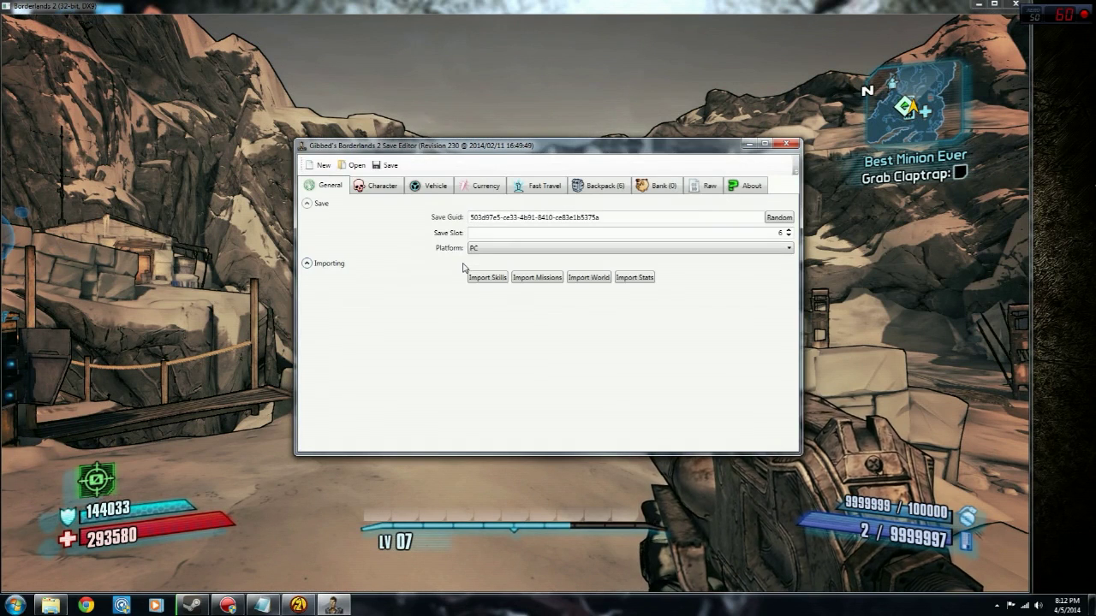
- Delete the M0t0cross Marauder and G0ry Gh0ul customizations from the character's backpack
left_click(384, 193)
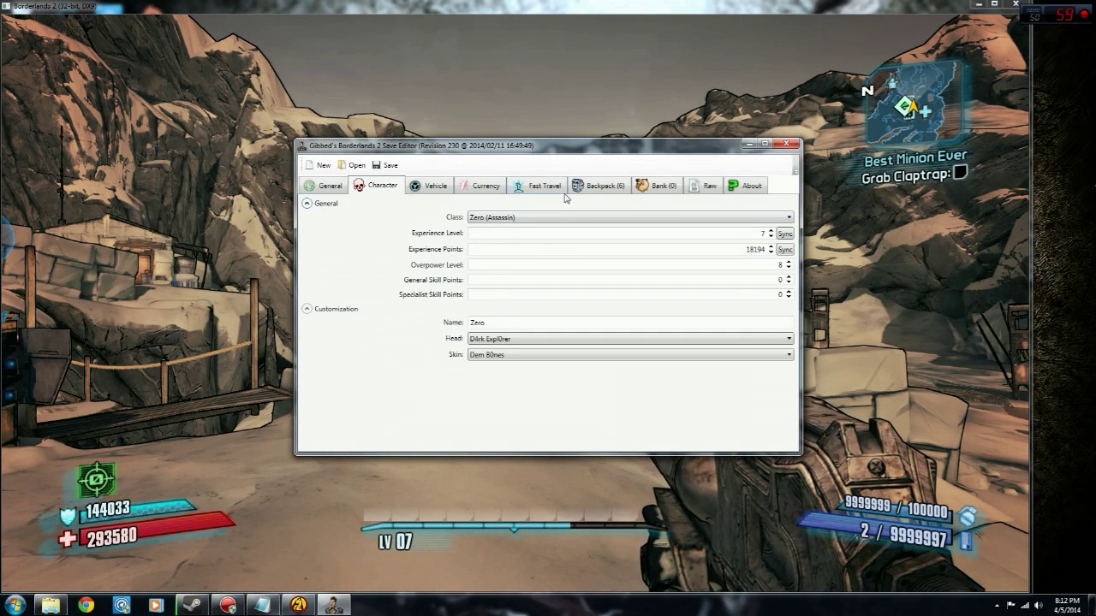
left_click(600, 188)
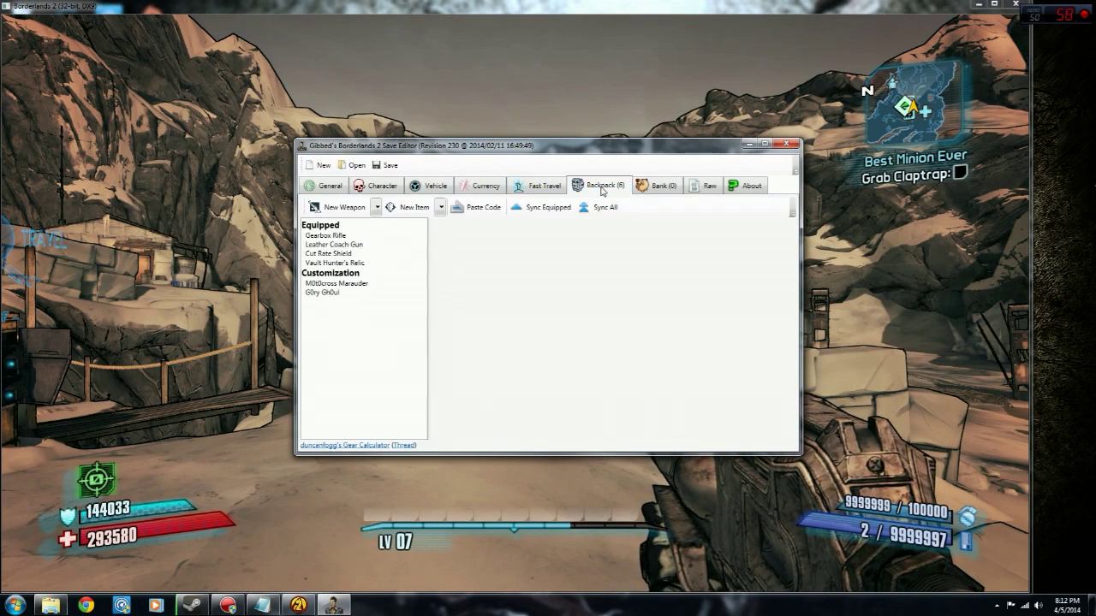
left_click(335, 286)
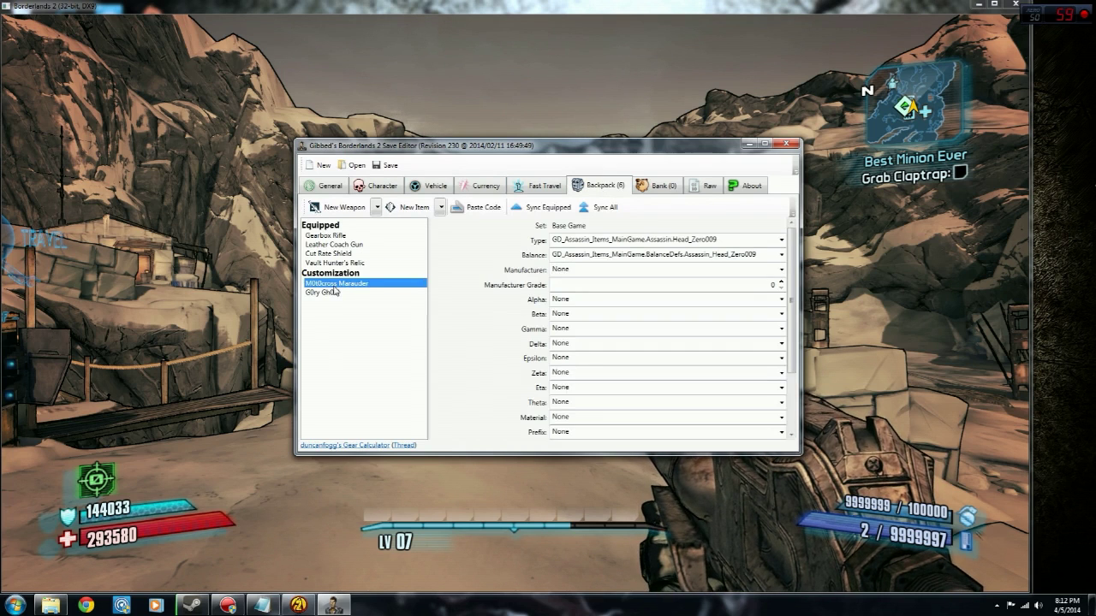
key("Delete")
left_click(343, 286)
key("Delete")
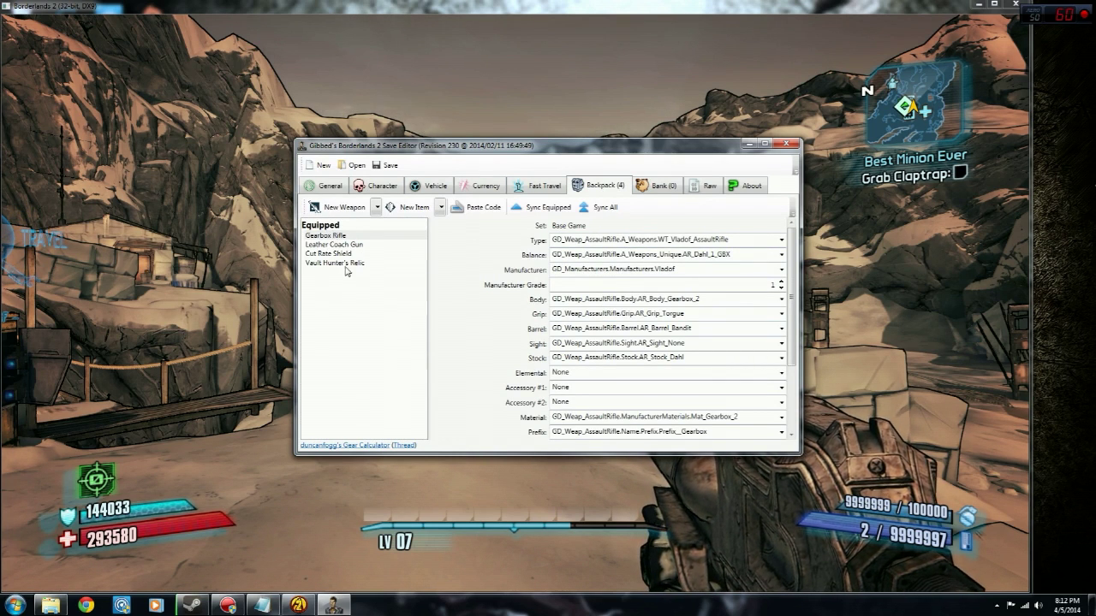
- Switch to Borderlands 2 and check the equipped gear and backpack in the character's inventory
left_click(255, 283)
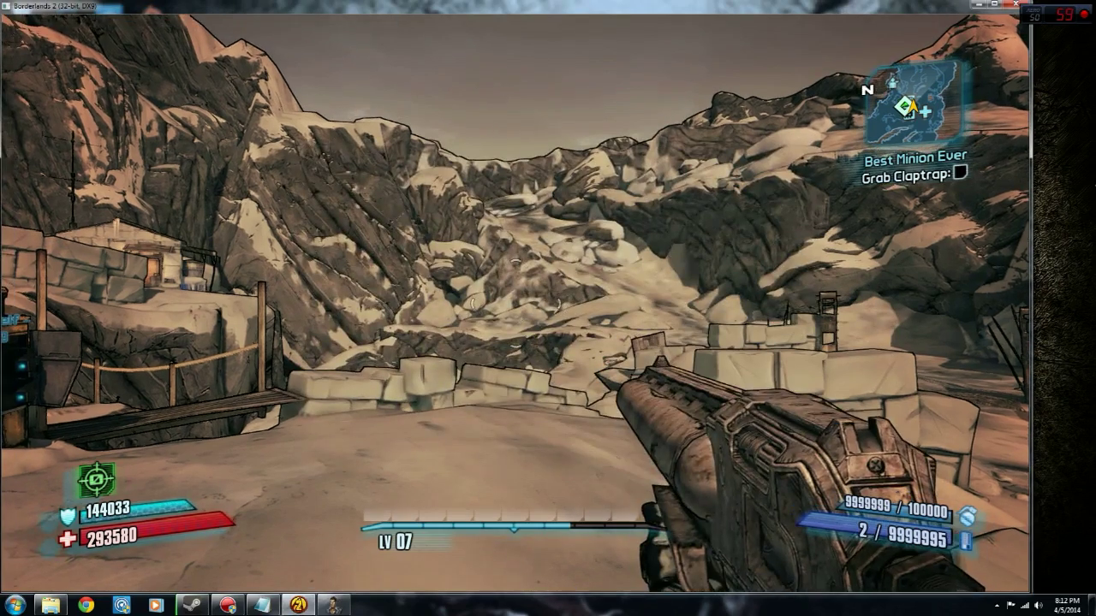
key("i")
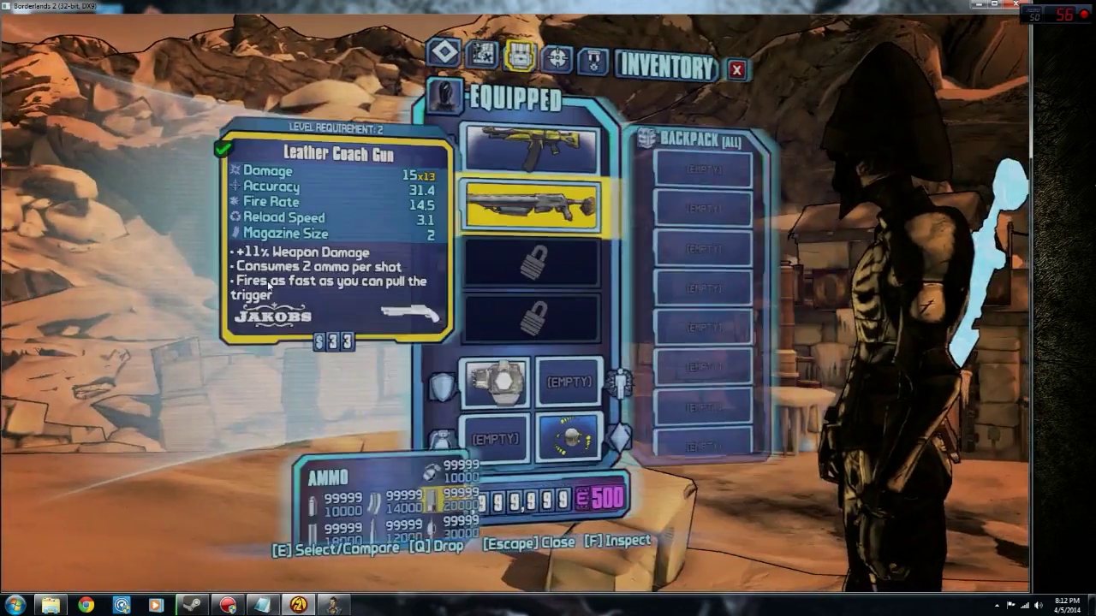
mouse_move(612, 152)
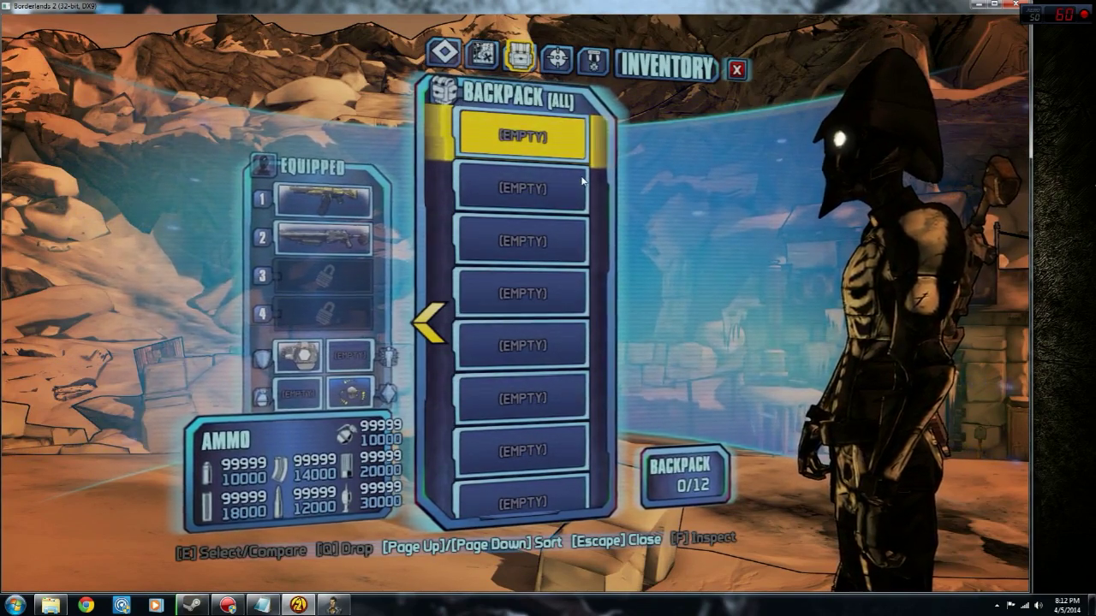
- Return to the save editor, add a blank base-game item to the backpack and select it
left_click(334, 606)
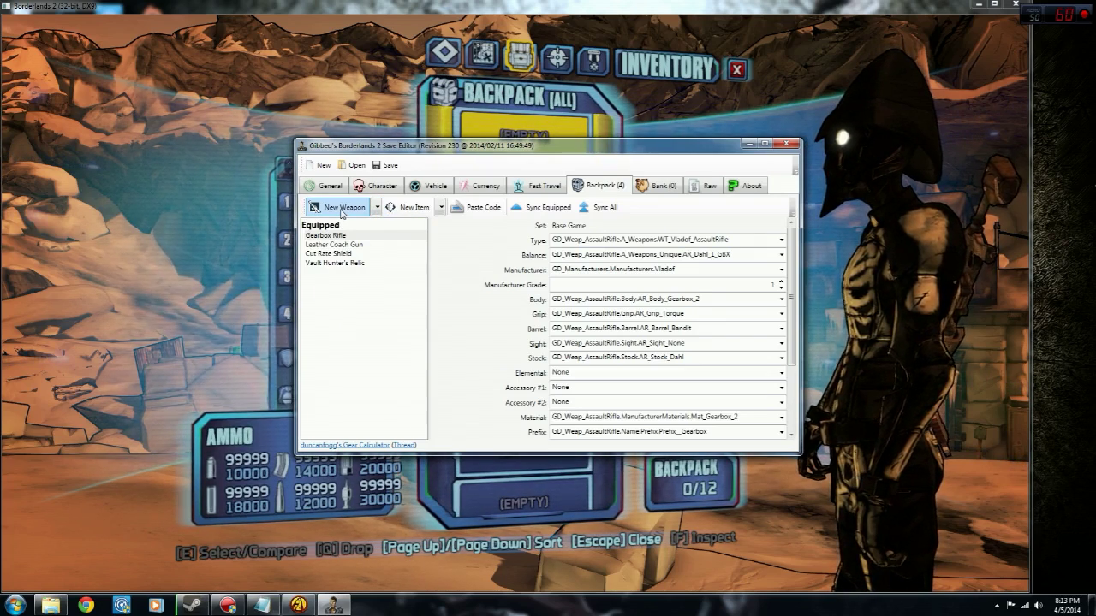
left_click(377, 208)
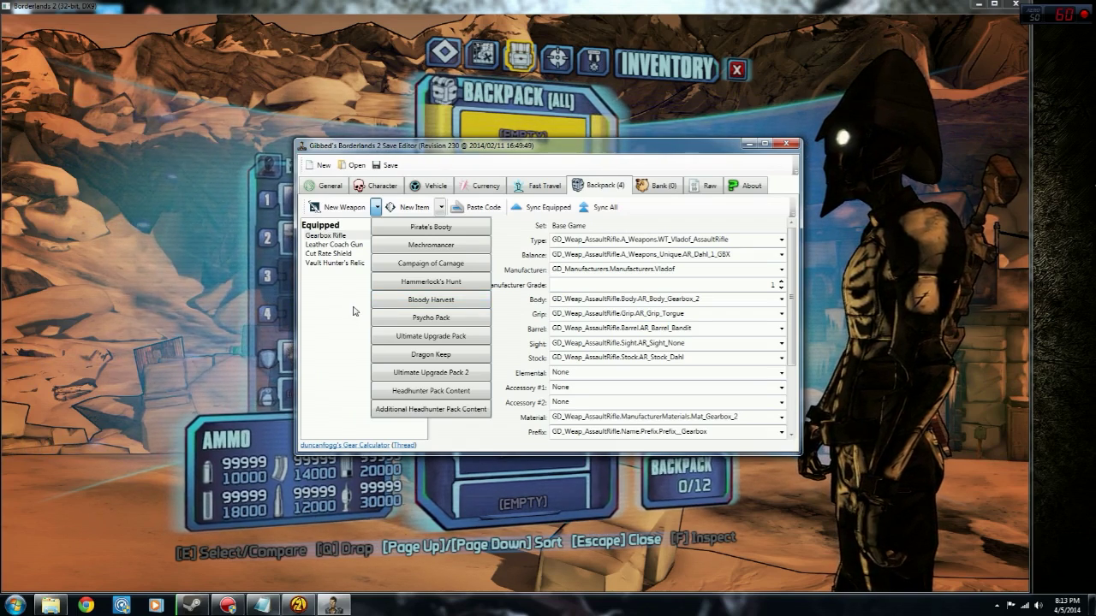
left_click(354, 310)
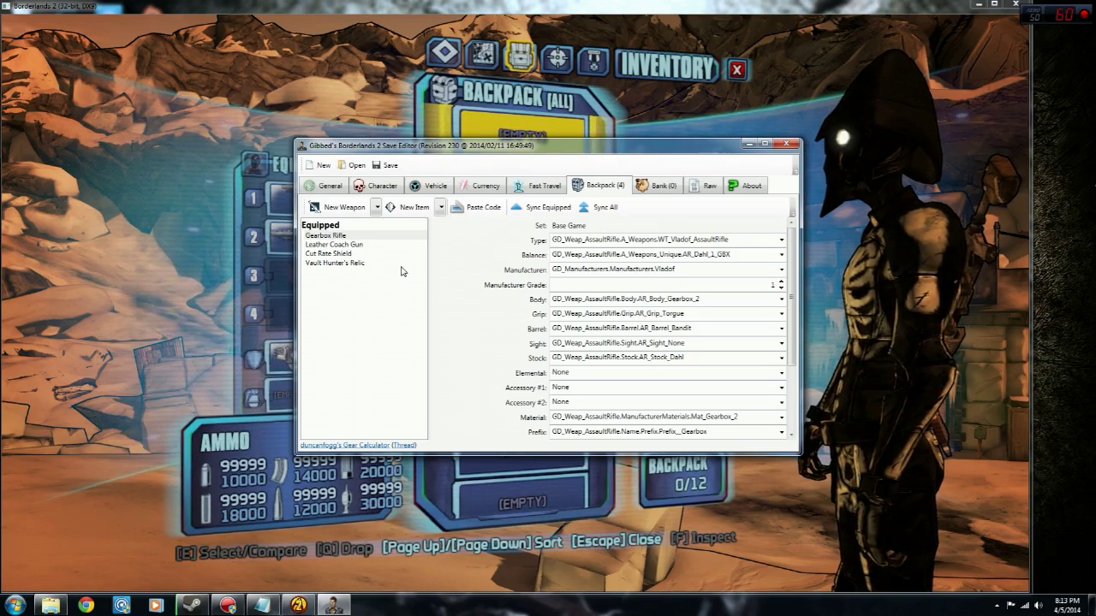
left_click(409, 211)
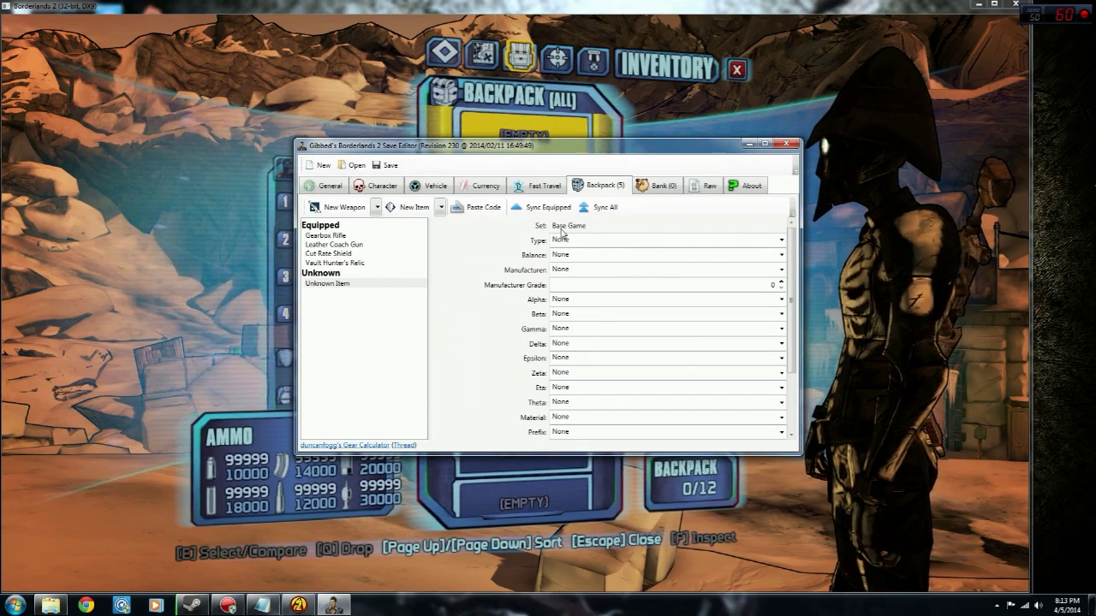
left_click(441, 211)
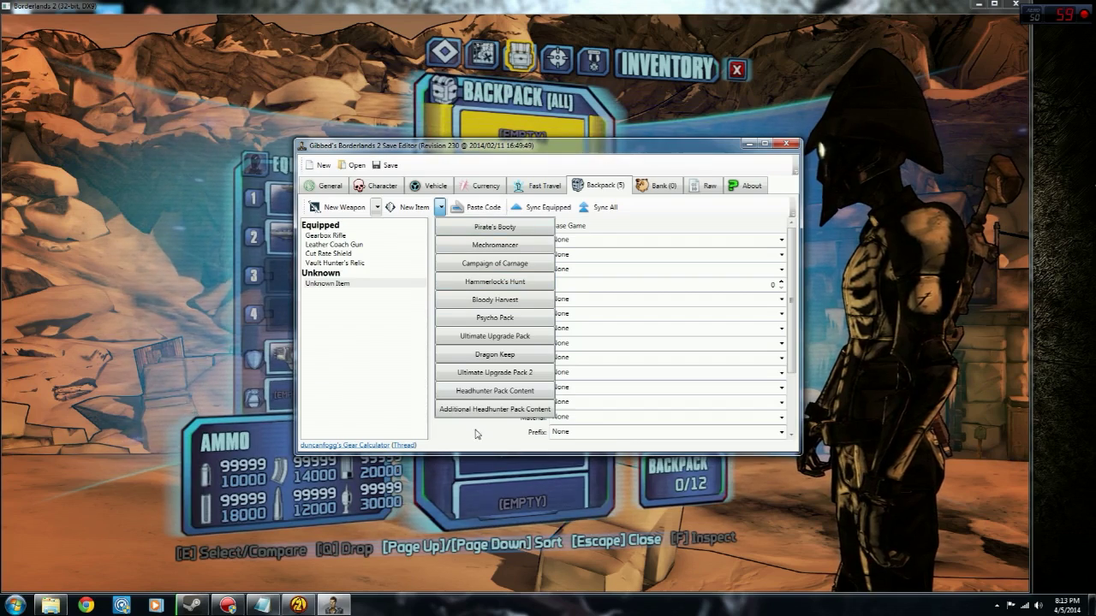
left_click(413, 355)
left_click(342, 286)
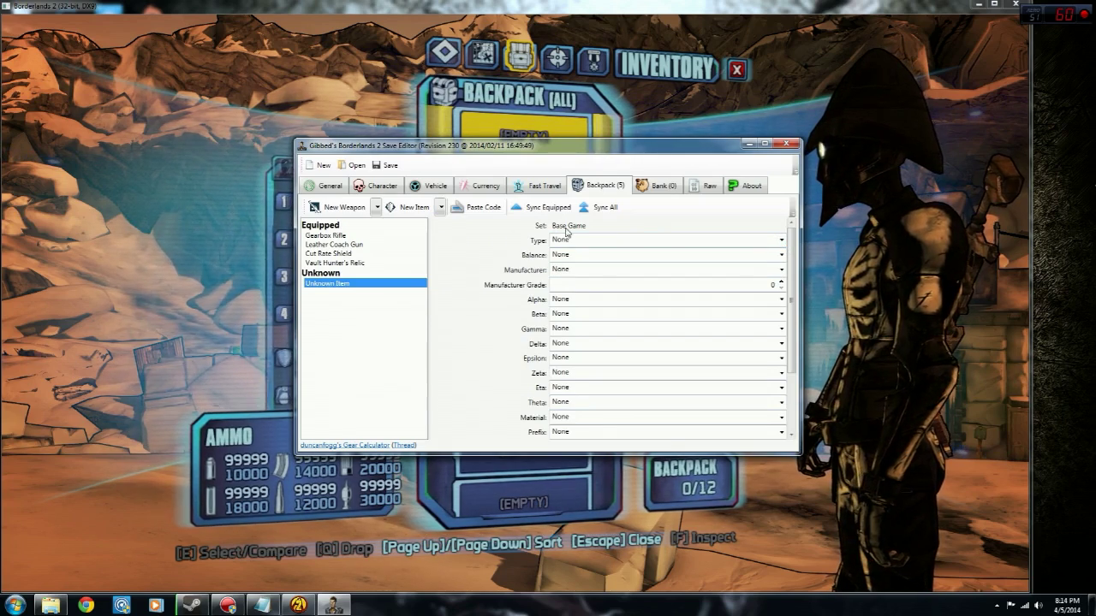
- Set the new item's type to GD_Assassin_Items_MainGame.Assassin.Head_Zero002
left_click(782, 244)
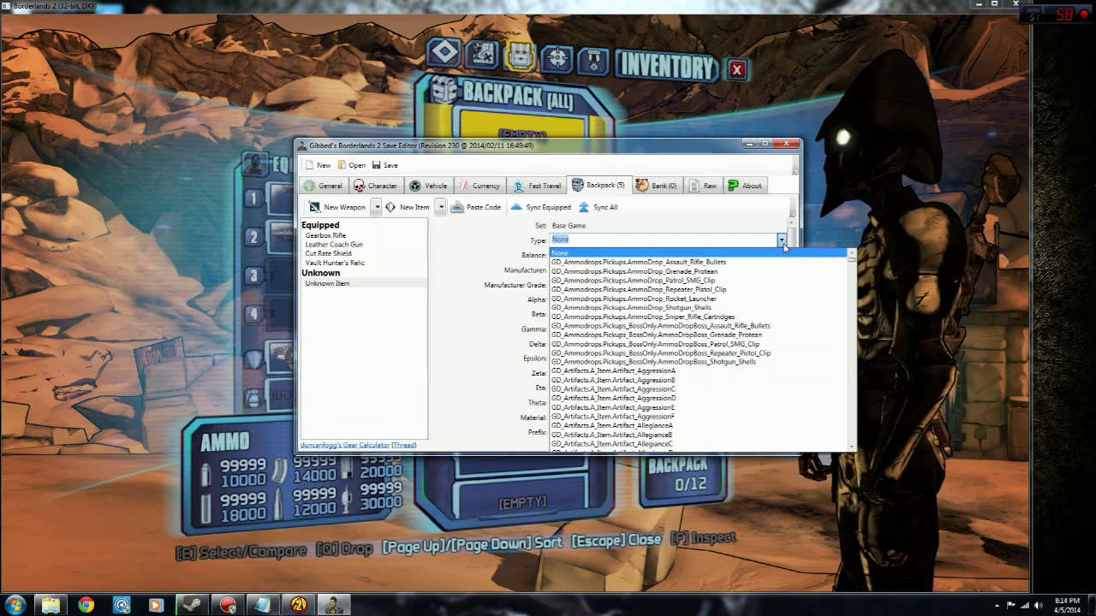
scroll(686, 353, "down", 3)
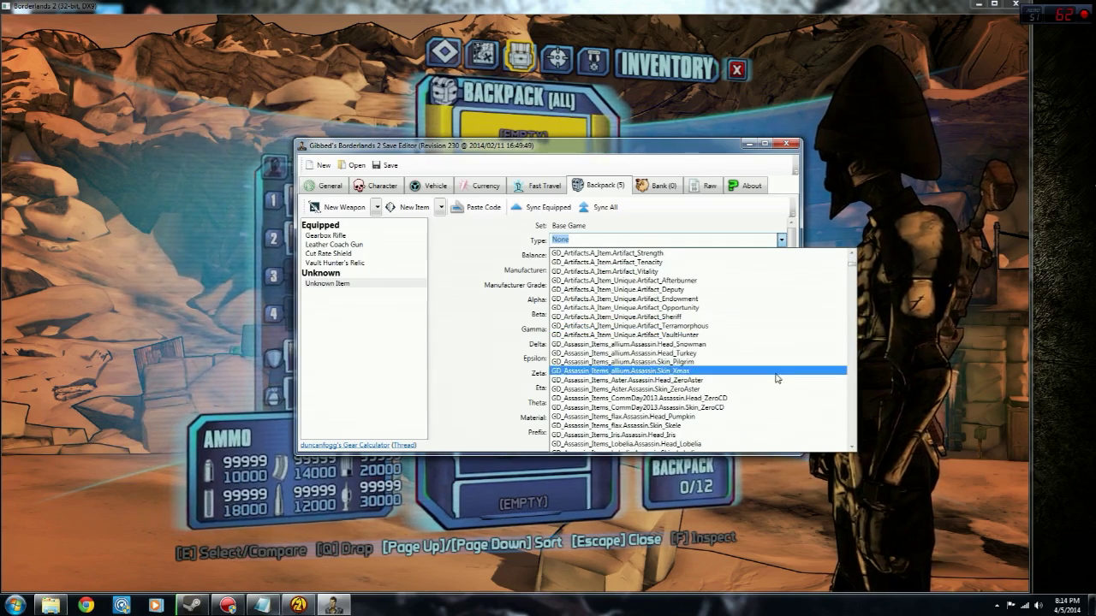
scroll(690, 389, "down", 4)
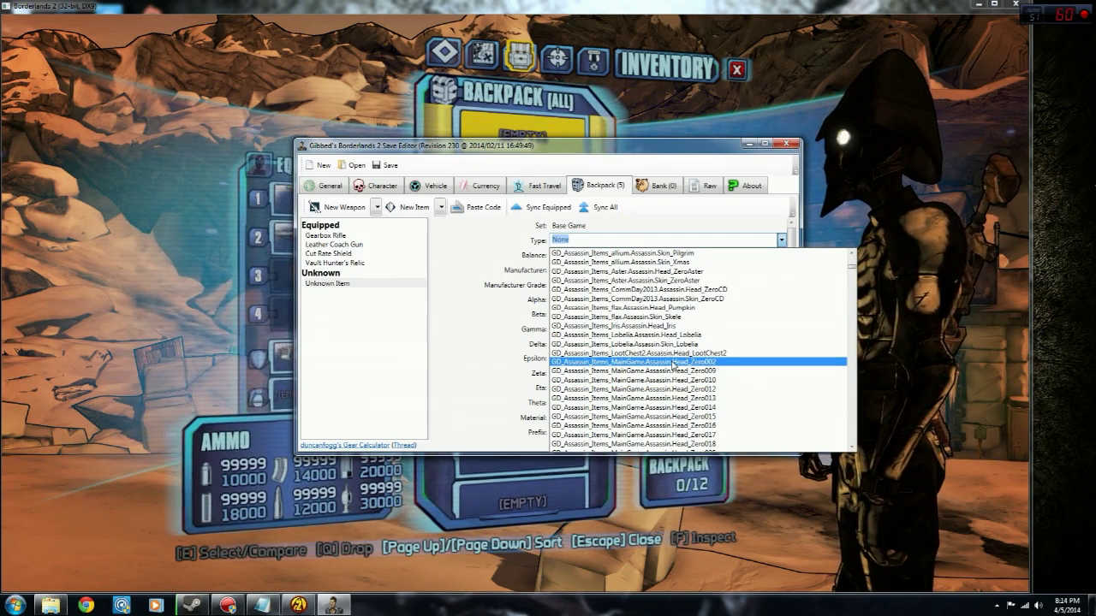
left_click(673, 362)
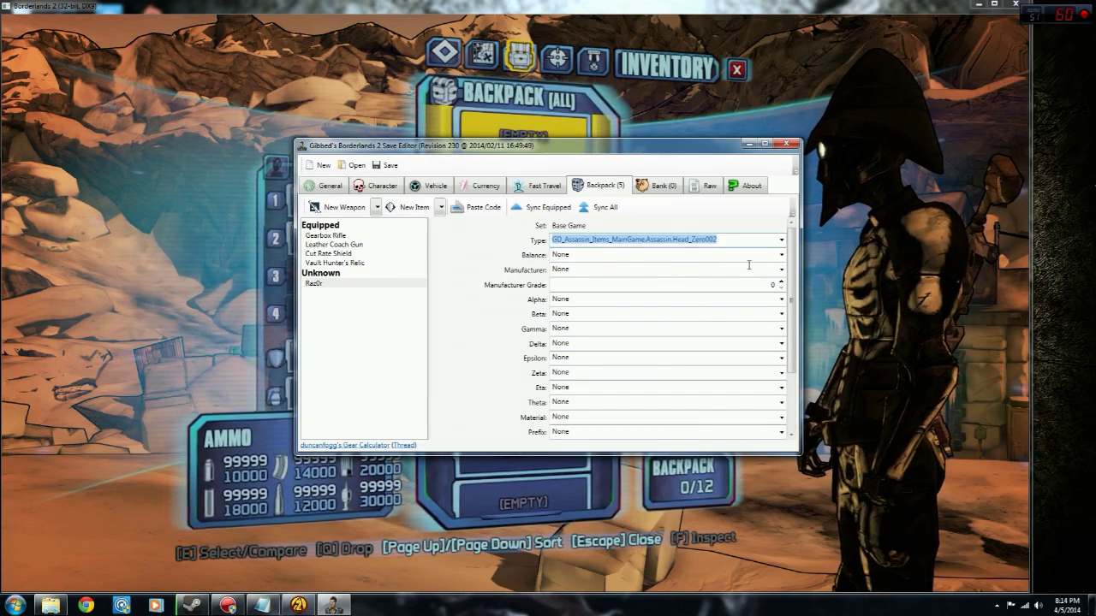
- Set the Raz0r head's balance to GD_Assassin_Items_MainGame.BalanceDefs.Assassin_Head_Zero002 and its manufacturer to GD_Manufacturers.Manufacturers.Stock
left_click(781, 255)
left_click(773, 271)
key("Tab")
left_click(780, 270)
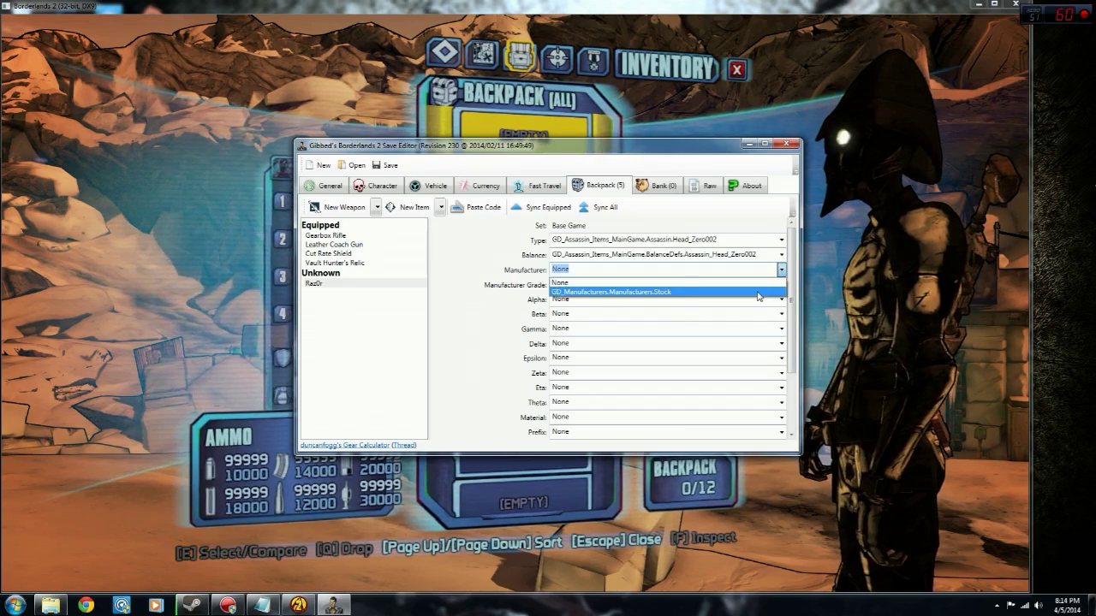
left_click(668, 291)
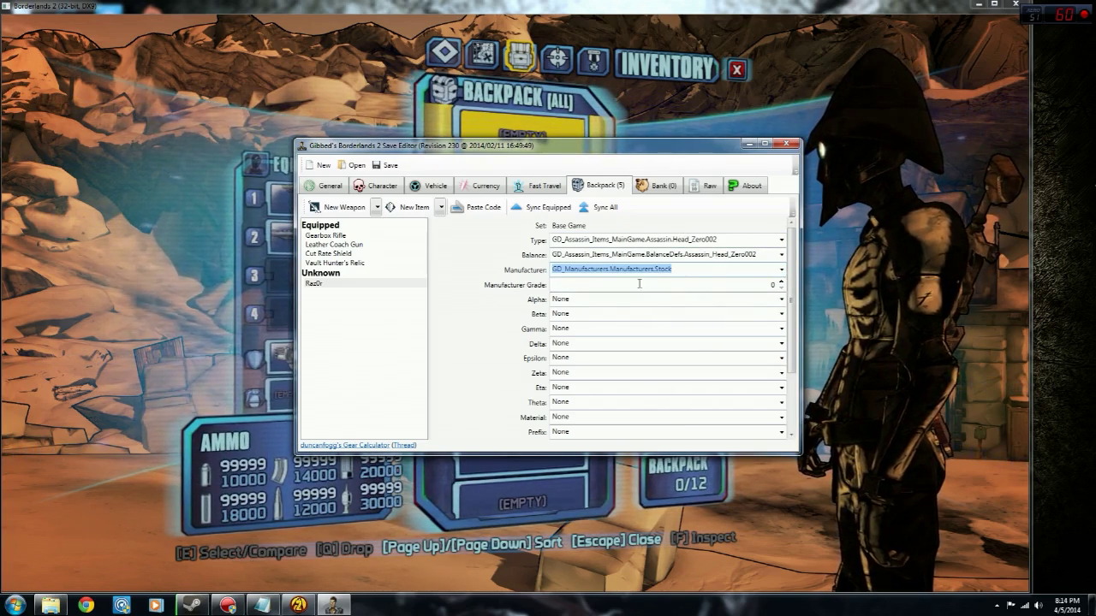
- Examine the Raz0r head's remaining settings, from the Alpha part options to game stage, quantity, equipped and mark
left_click(780, 299)
left_click(780, 300)
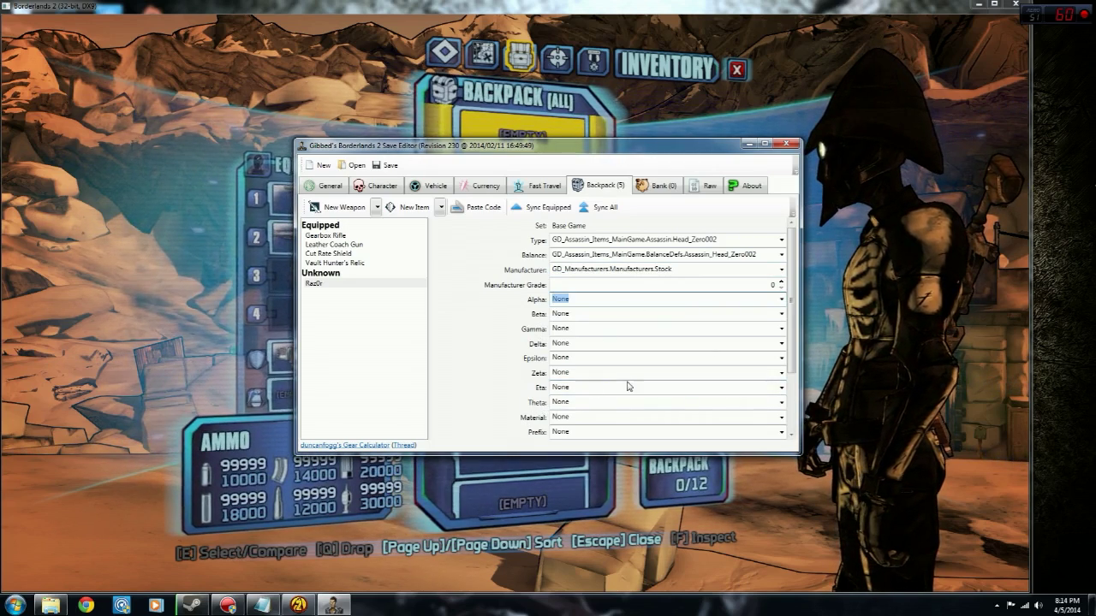
scroll(503, 409, "down", 2)
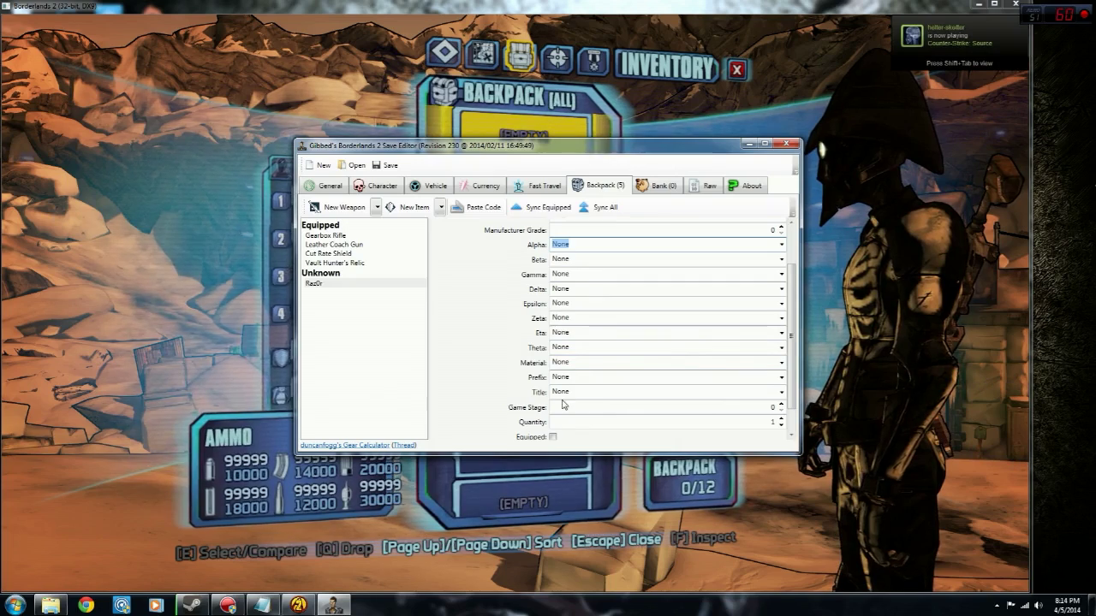
scroll(599, 417, "down", 1)
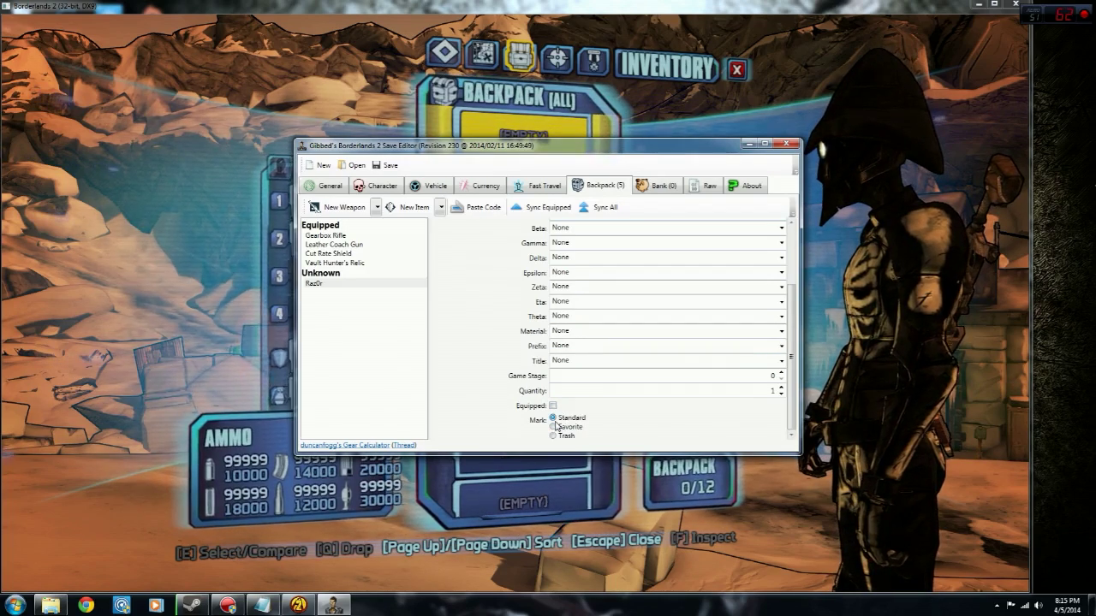
scroll(537, 341, "up", 2)
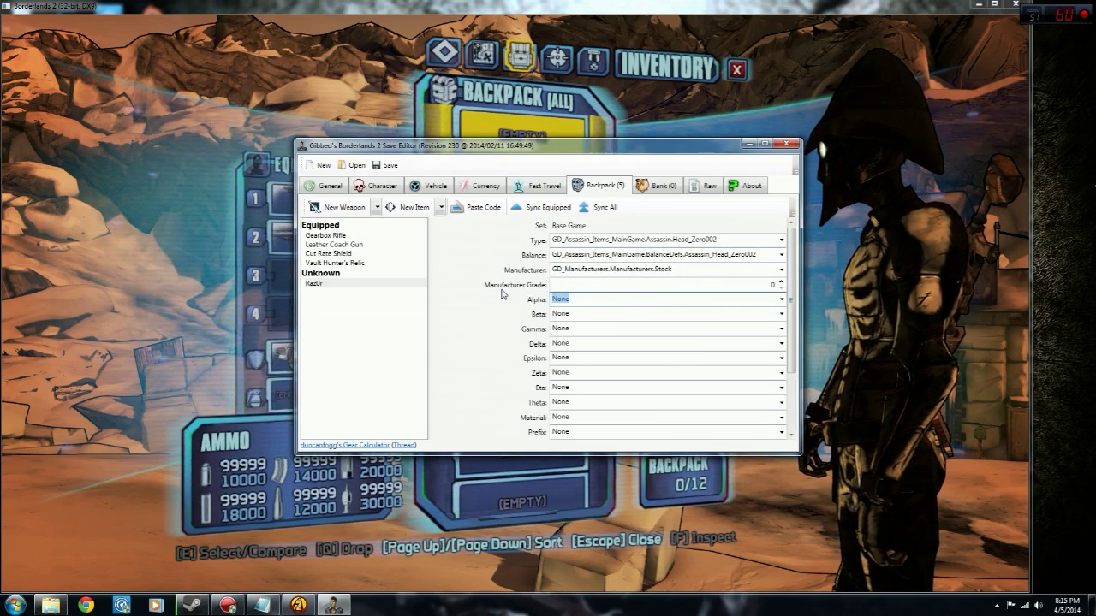
- Add a blank Dragon Keep item to the backpack
left_click(441, 210)
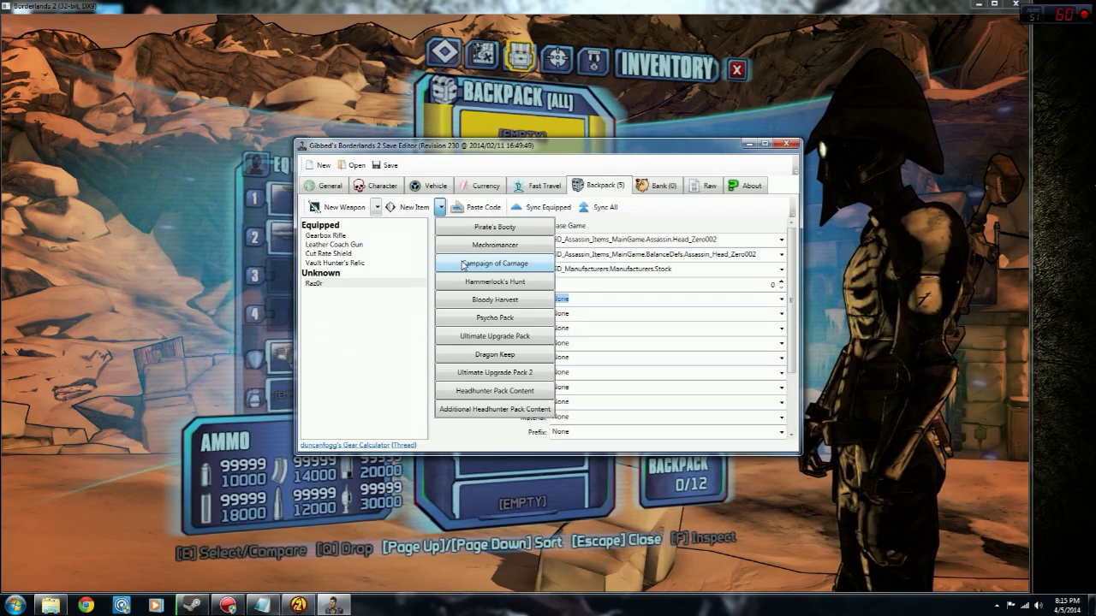
left_click(480, 355)
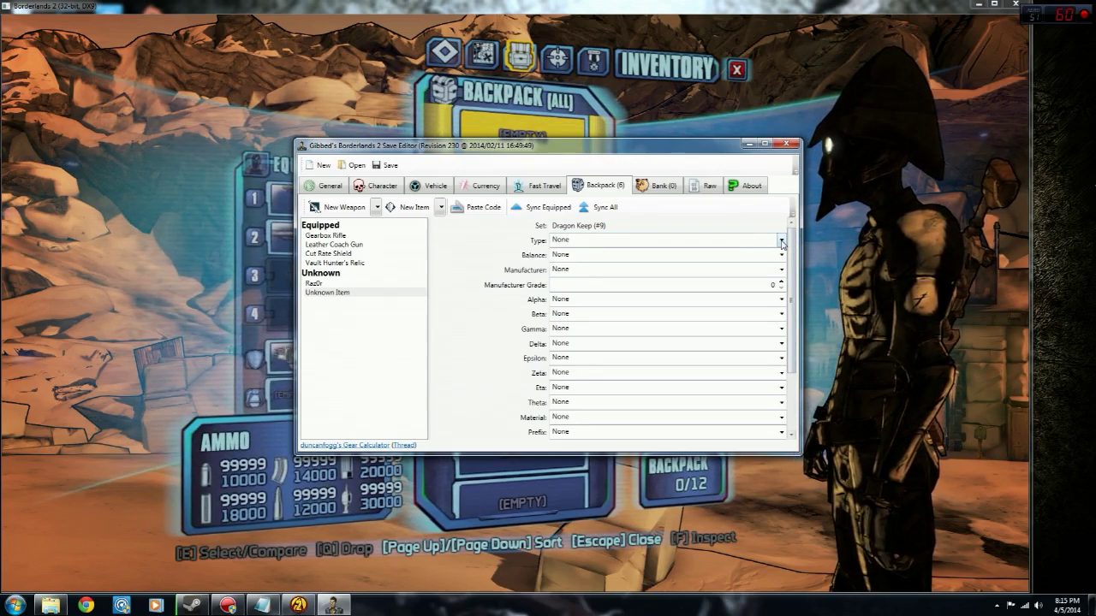
- Try GD_Assassin_Items_allium.Assassin.Head_Snowman as the Dragon Keep item's type
left_click(781, 241)
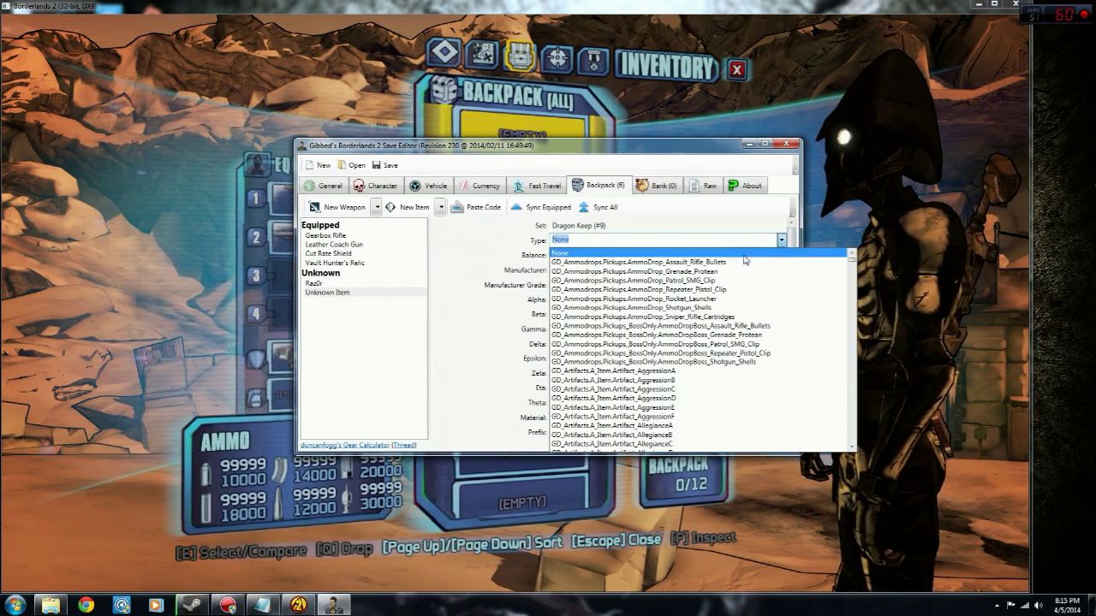
scroll(712, 394, "down", 8)
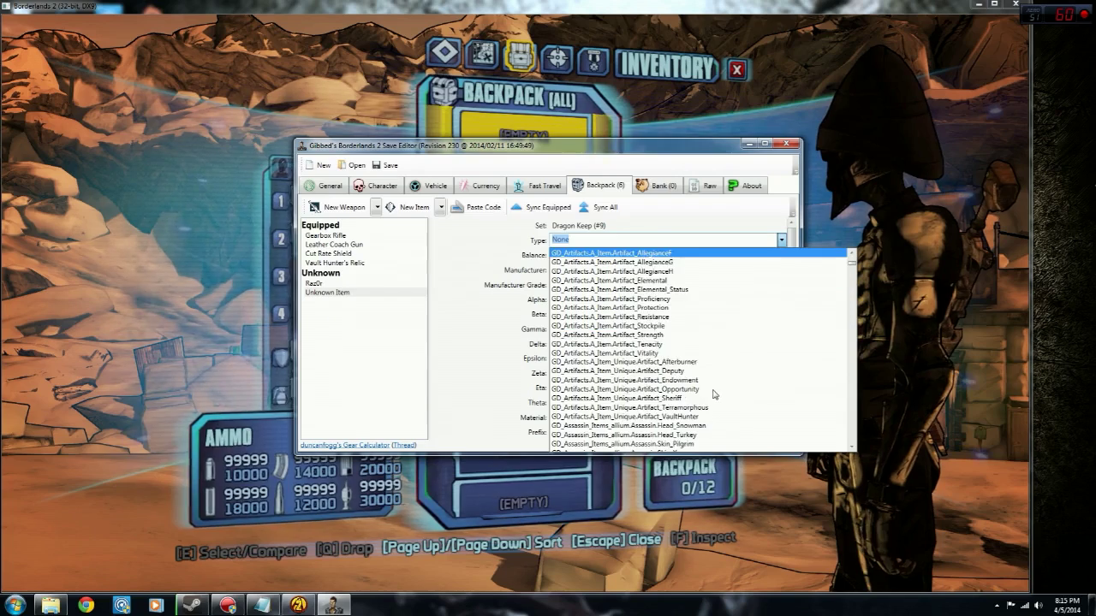
scroll(709, 386, "down", 3)
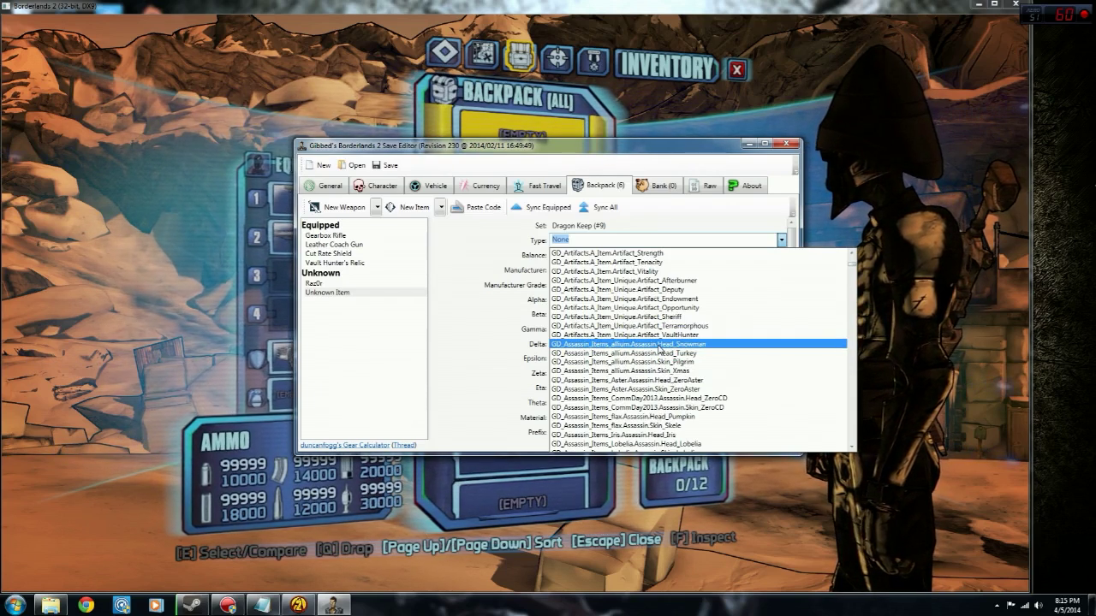
left_click(663, 347)
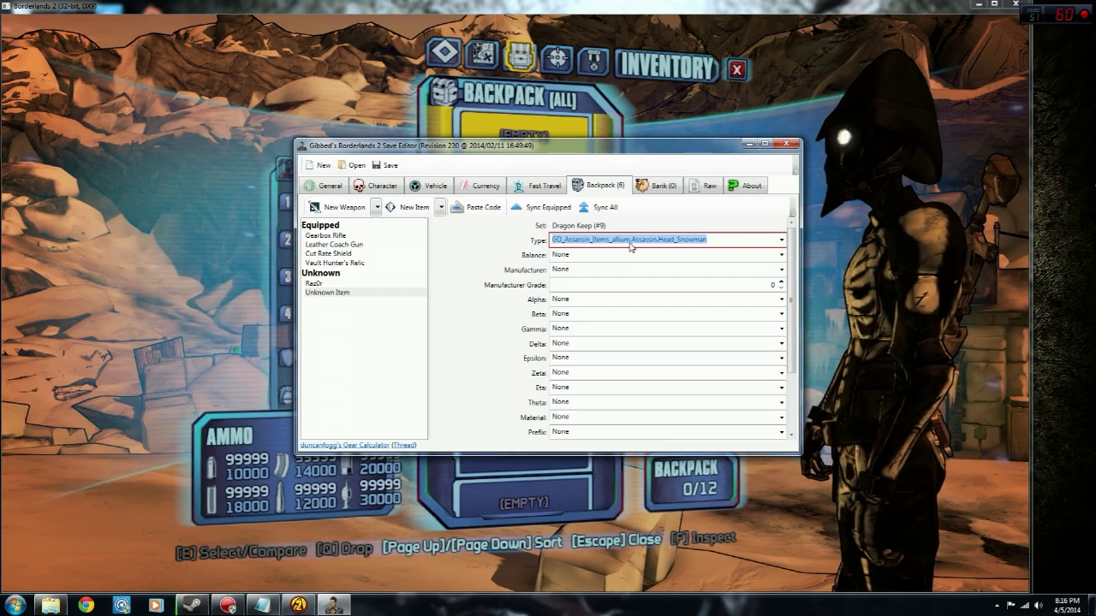
- Configure the Dragon Keep item with type GD_Assassin_Items_Aster.Assassin.Head_ZeroAster, balance GD_Assassin_Items_Aster.BalanceDefs.Assassin_Head_ZeroAster and manufacturer GD_Manufacturers.Manufacturers.Stock
left_click(780, 243)
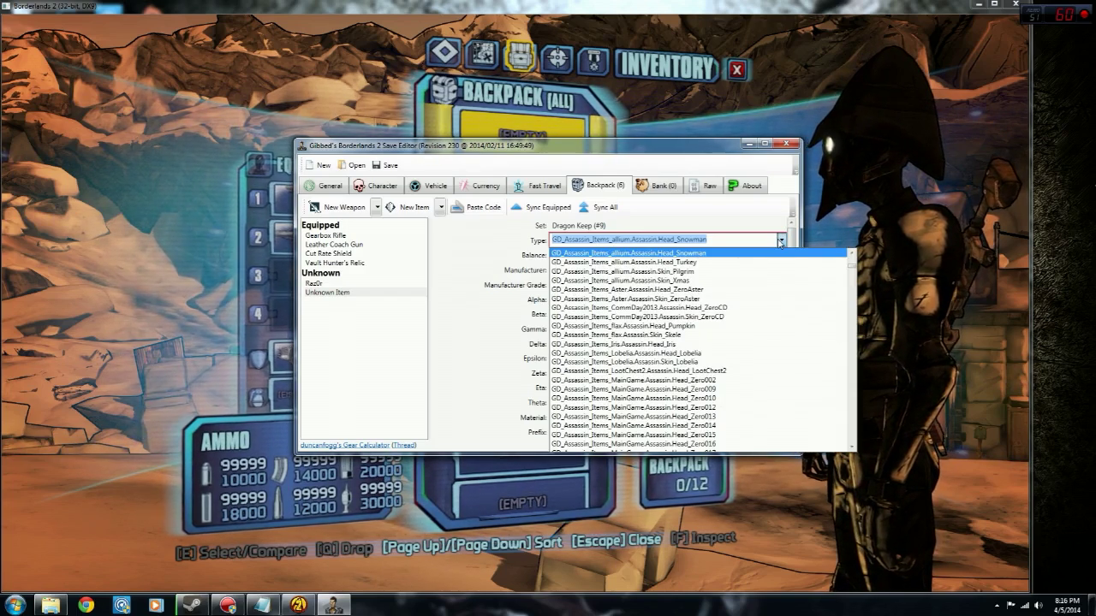
left_click(757, 290)
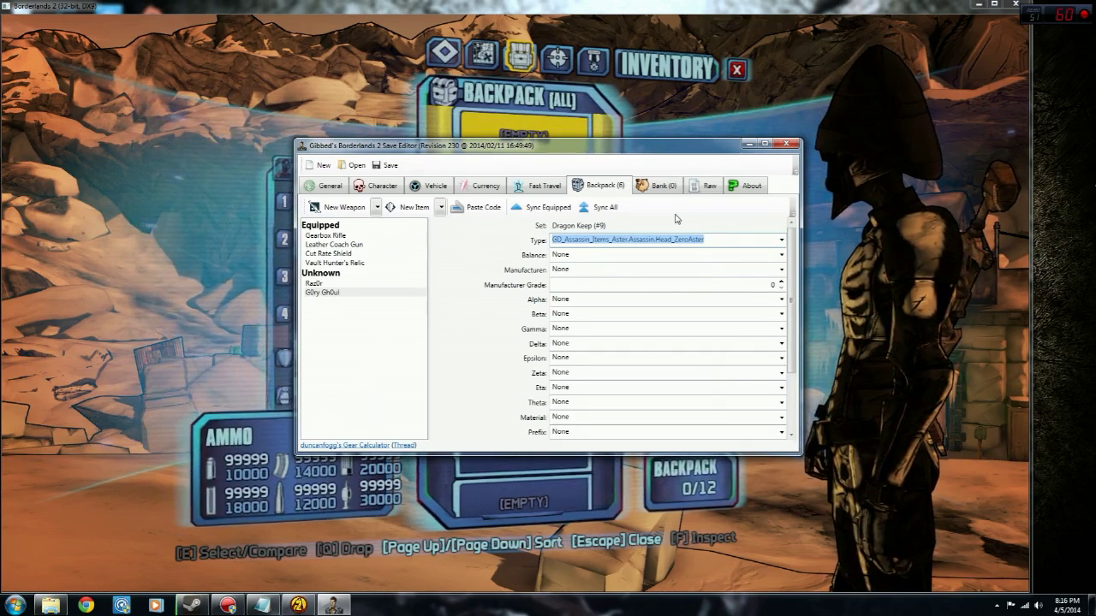
left_click(781, 254)
left_click(762, 281)
left_click(781, 269)
left_click(655, 280)
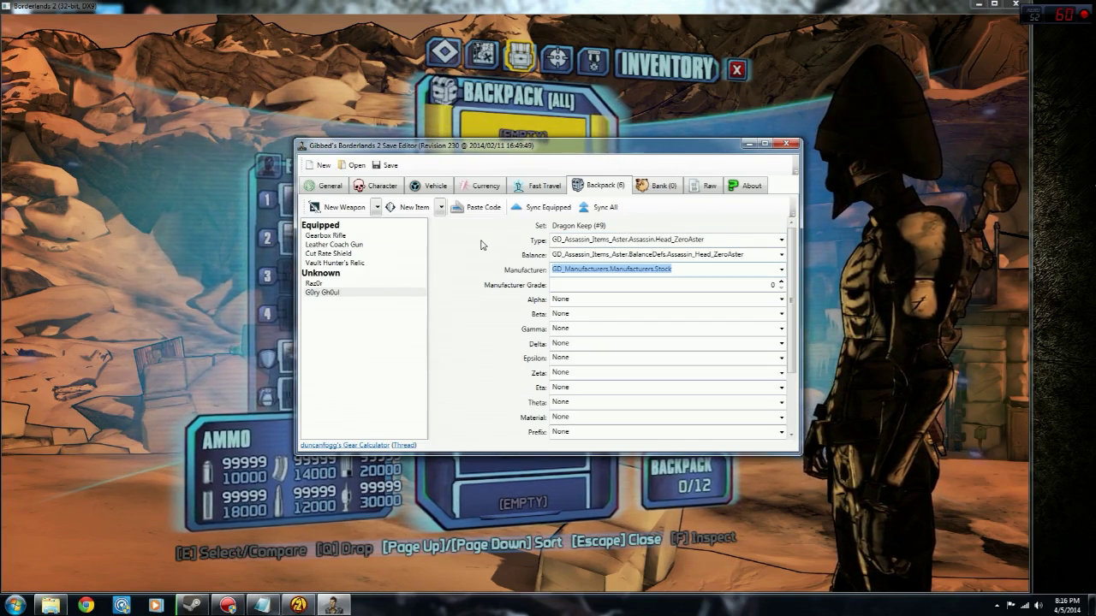
- Switch to the Borderlands 2 Heads and Skins list in Notepad and look through the item codes of the different classes
left_click(262, 606)
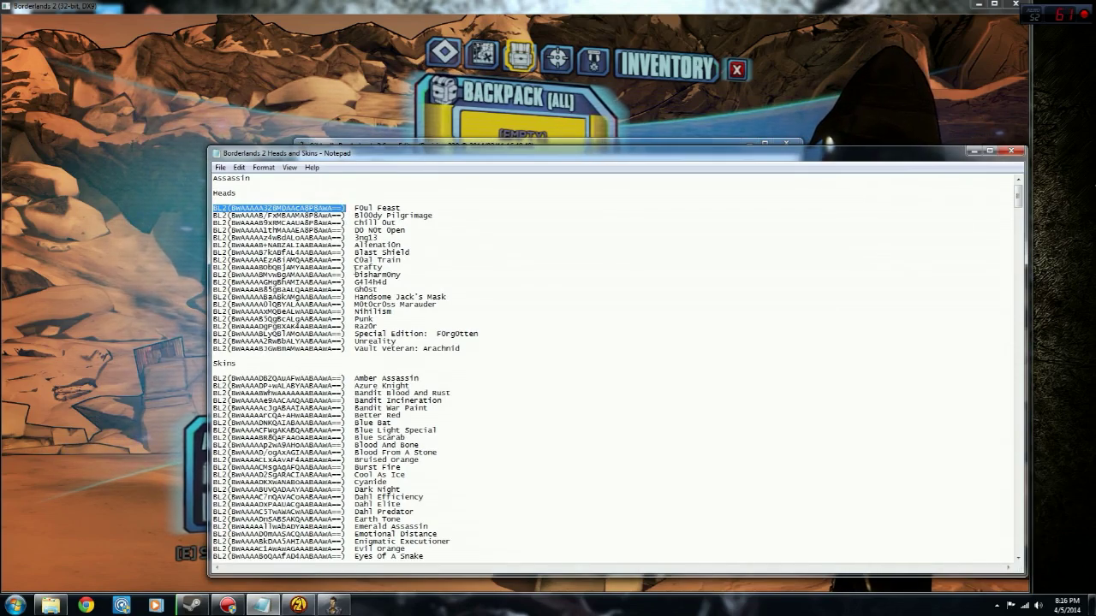
scroll(469, 386, "down", 20)
scroll(469, 386, "down", 20)
scroll(472, 394, "down", 20)
scroll(488, 388, "down", 20)
scroll(442, 412, "down", 12)
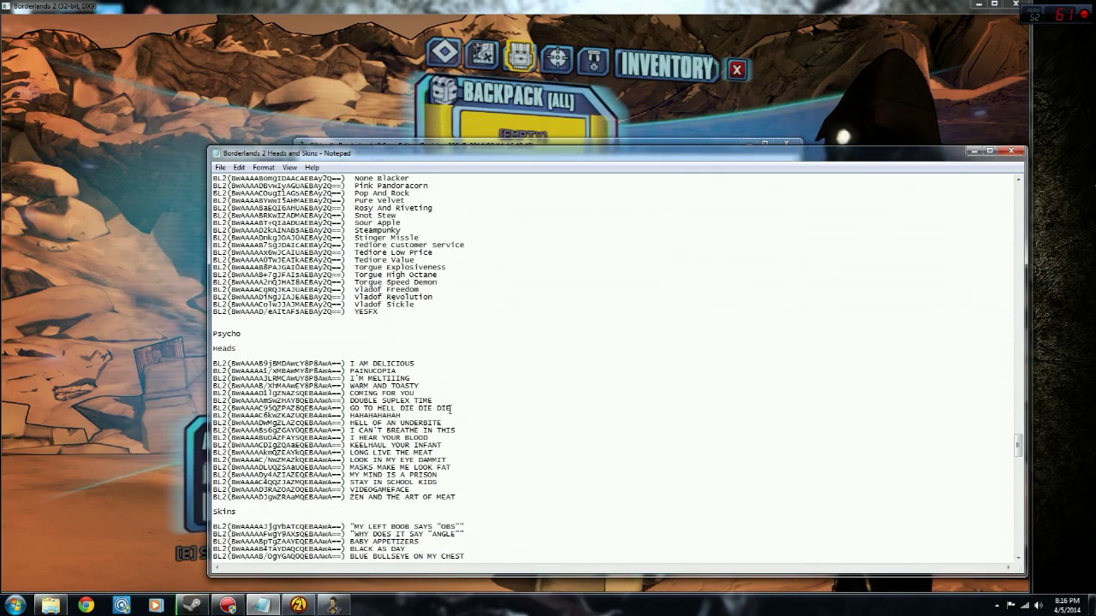
left_click_drag(1018, 446, 1019, 195)
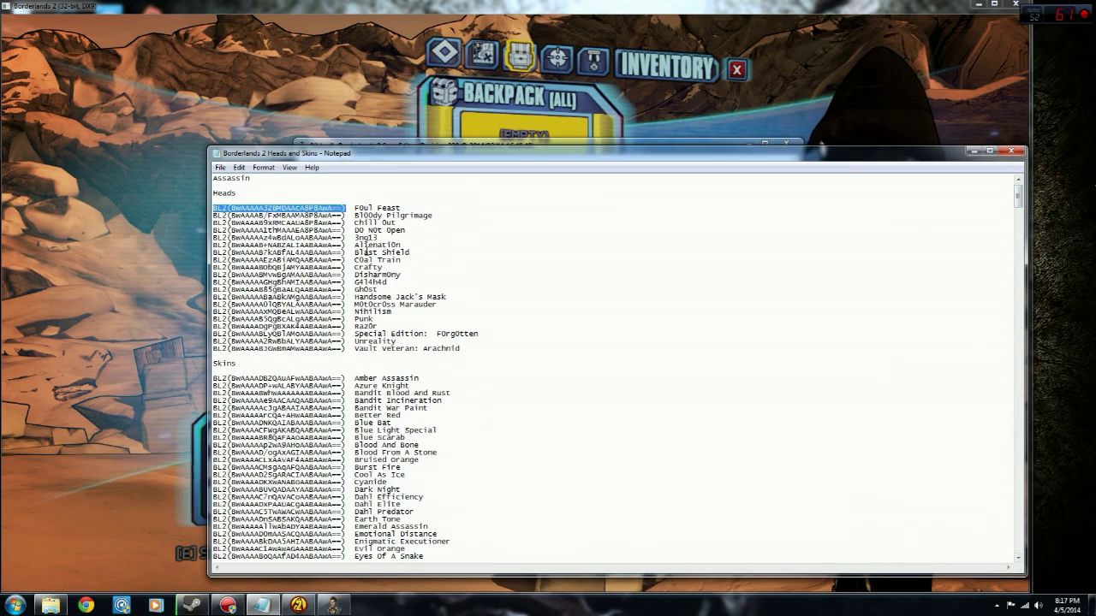
- Copy the code of the Assassin head F0ul Feast and paste it into the save editor's backpack as a new item
left_click(432, 232)
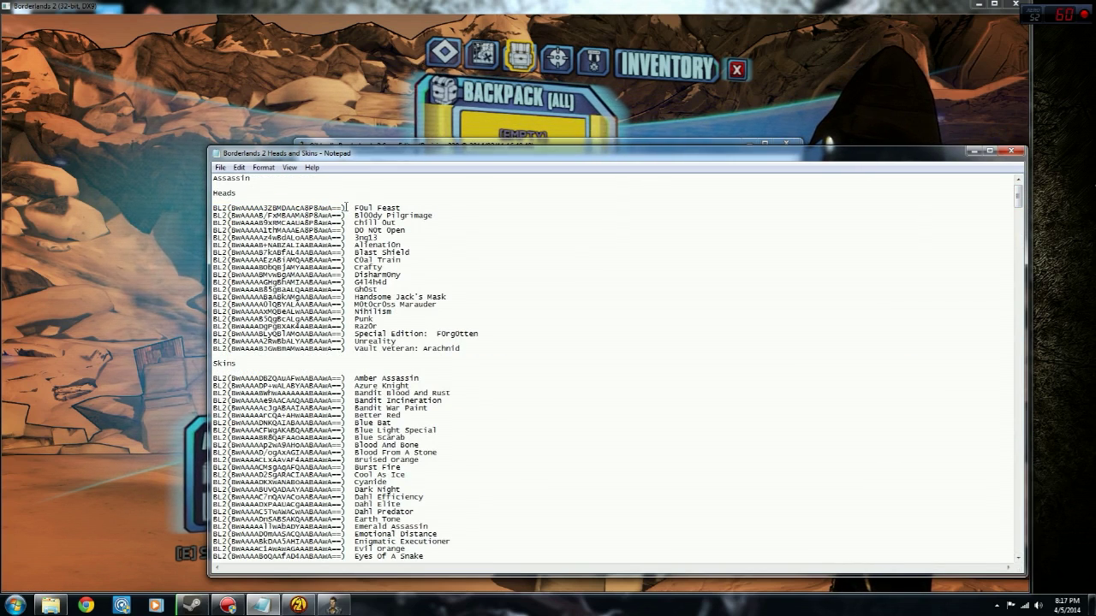
left_click_drag(346, 208, 214, 206)
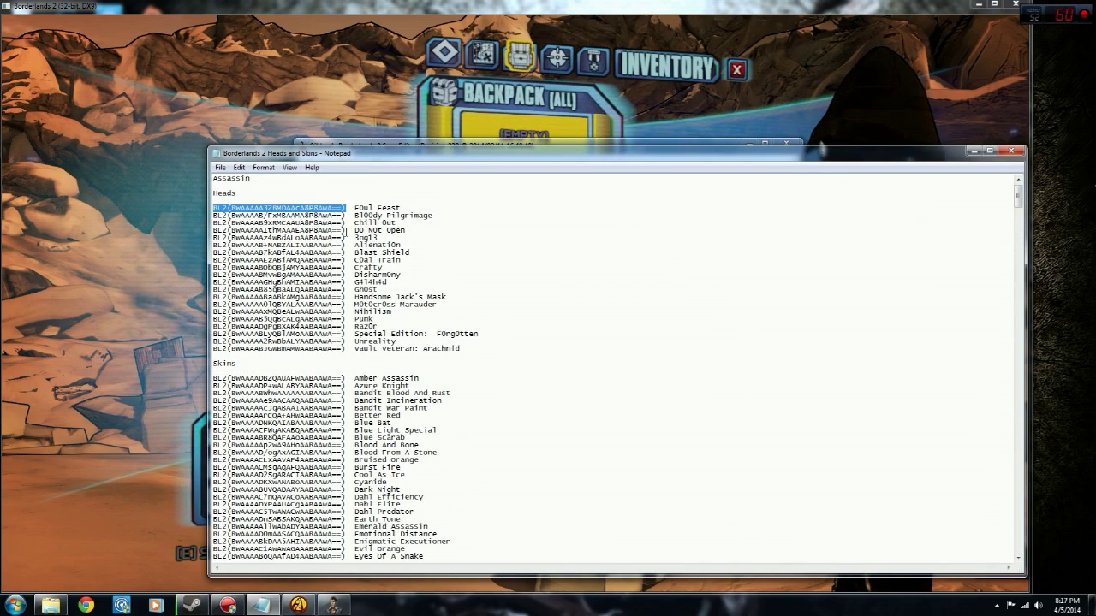
left_click(332, 604)
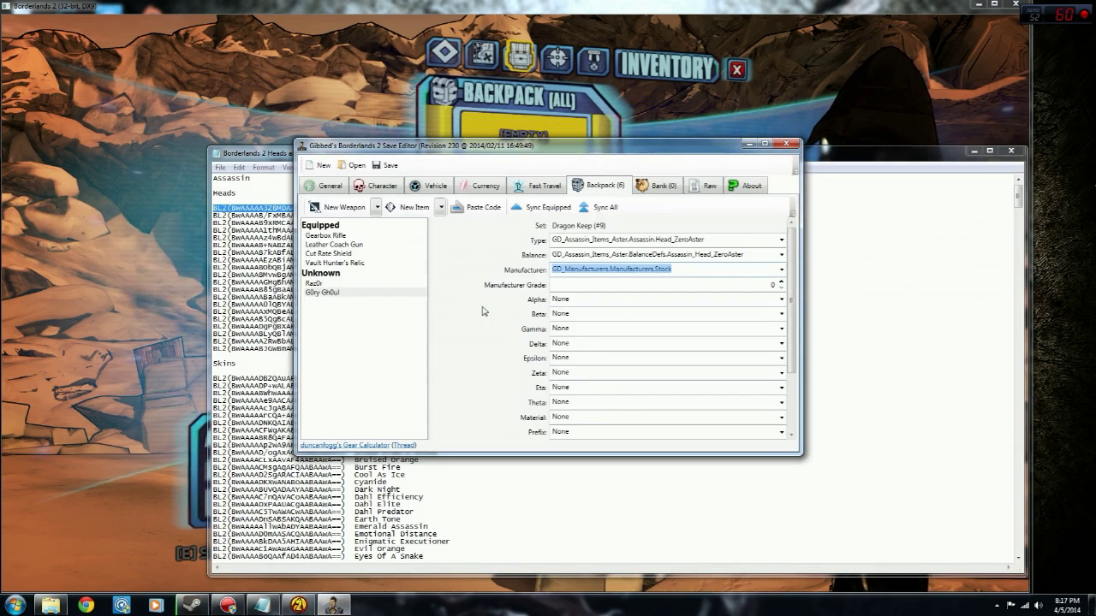
left_click(461, 211)
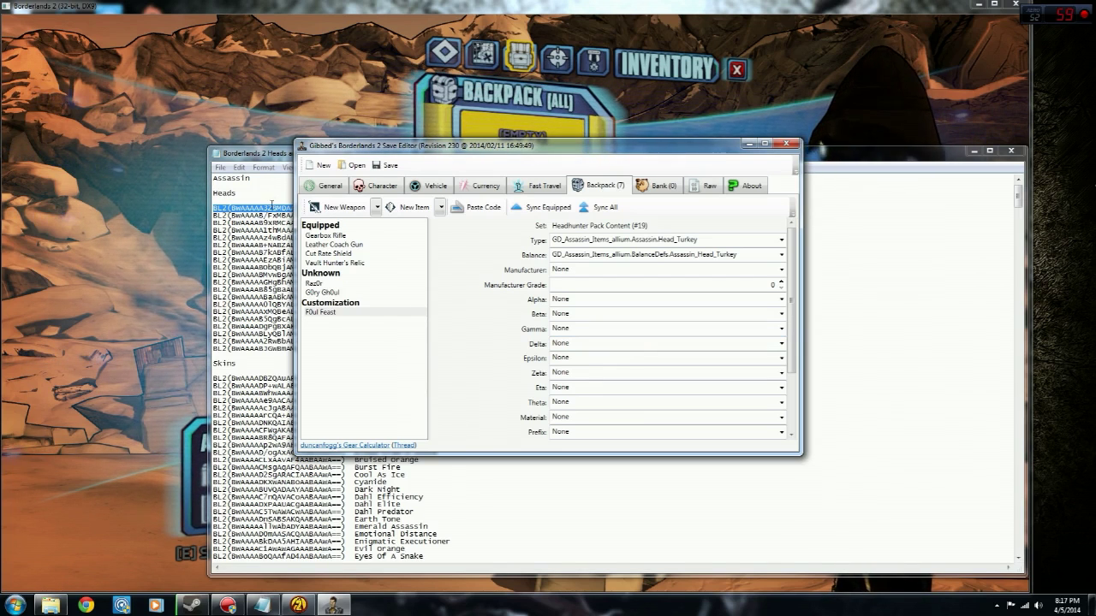
left_click(257, 153)
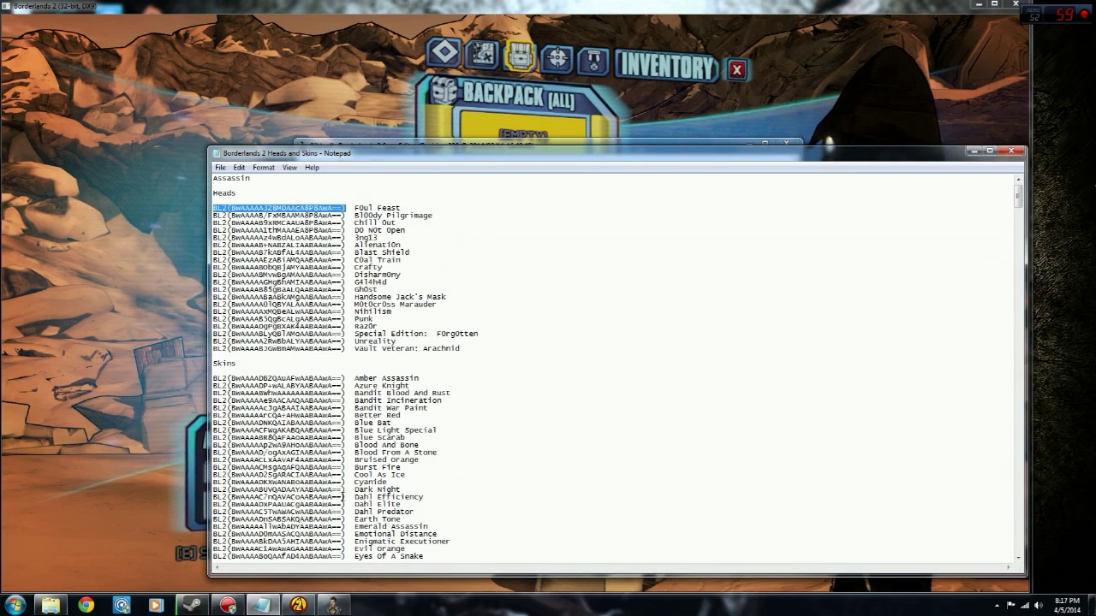
scroll(411, 345, "down", 3)
scroll(352, 458, "up", 3)
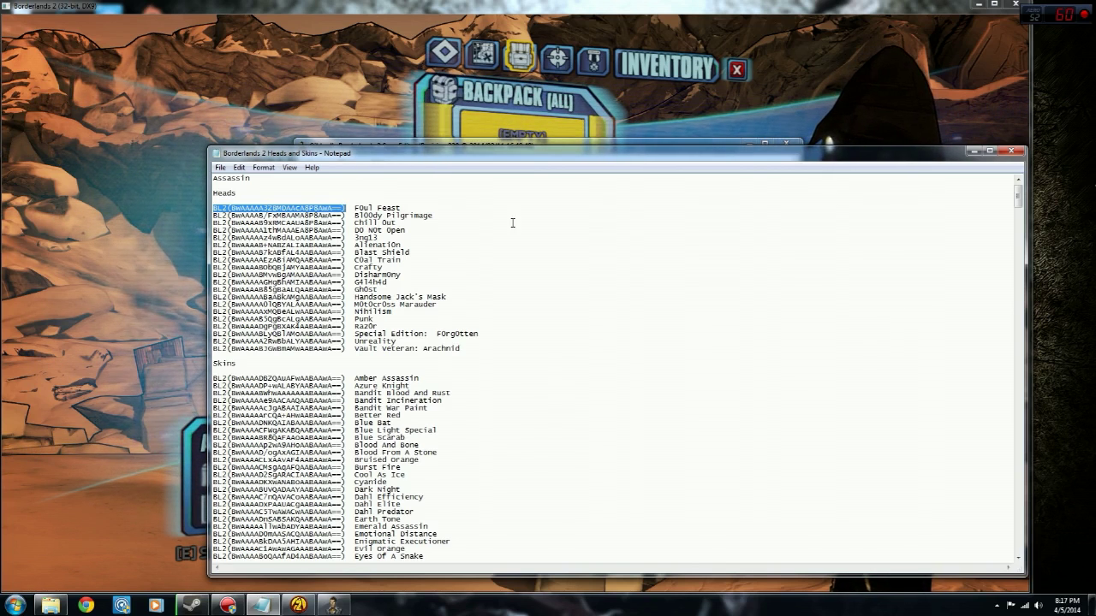
- Return to the save editor, start saving the character and choose Save0006.sav as the target file
left_click(336, 607)
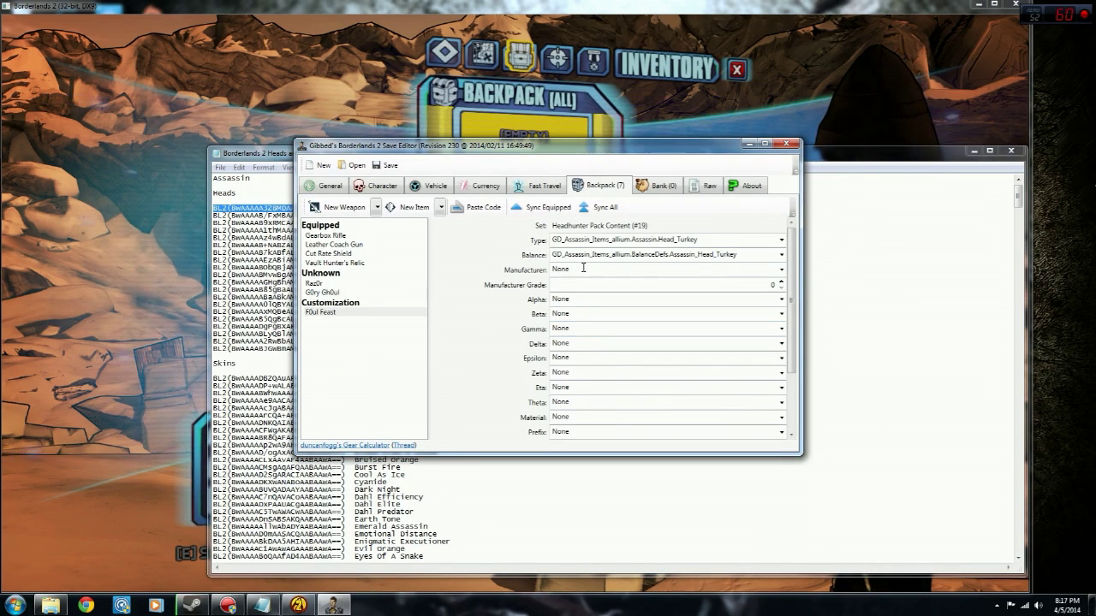
left_click(391, 167)
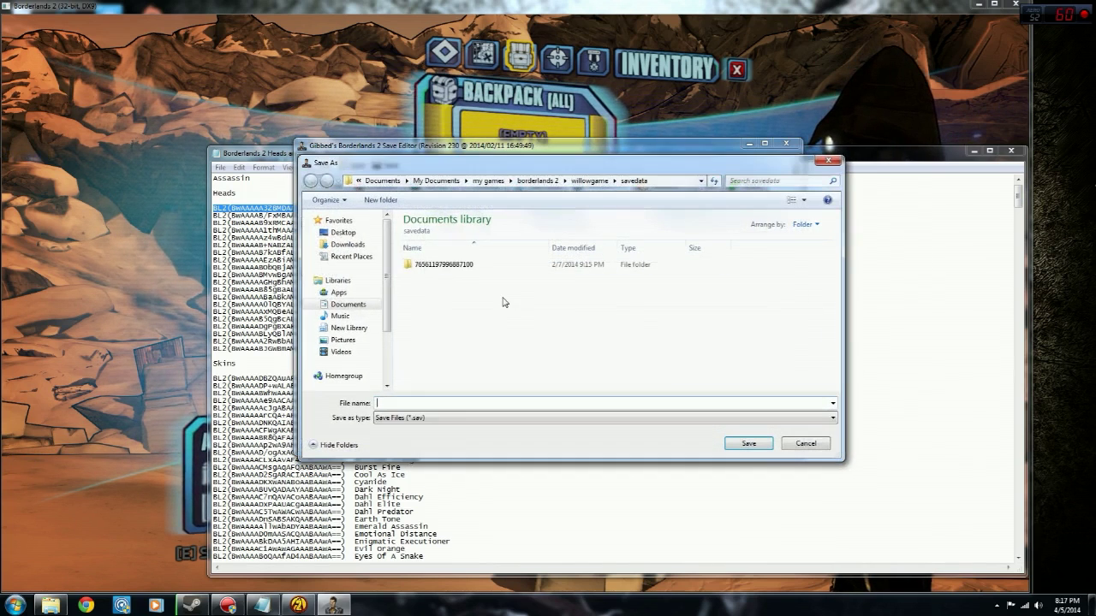
left_click(435, 302)
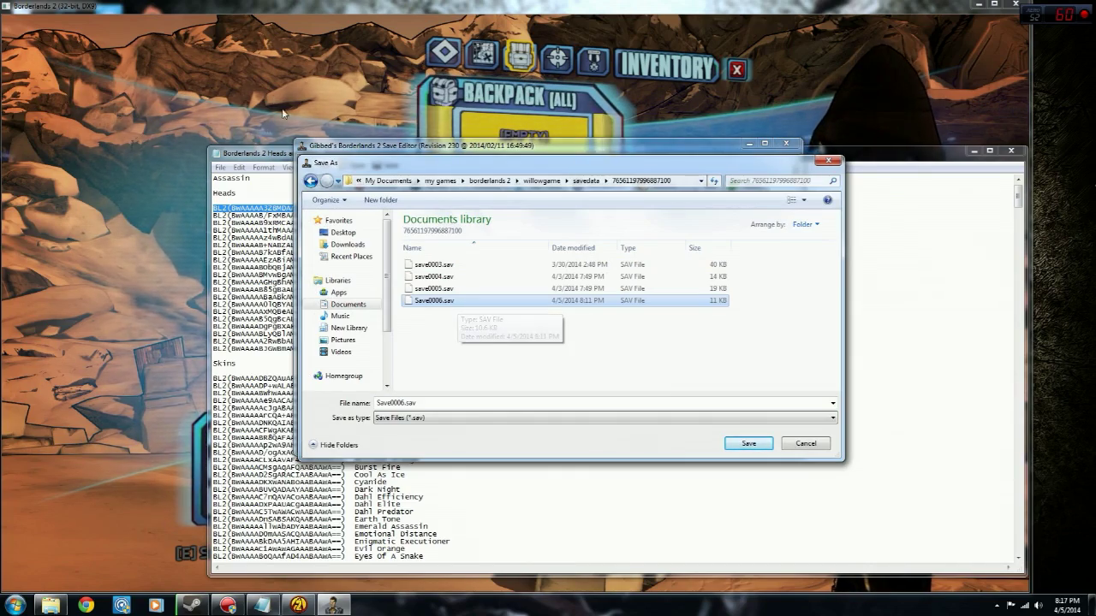
- Switch to Borderlands 2, save and quit the running game, and load the level 72 Gunzerker Salvador
key("alt+Tab")
key("Escape")
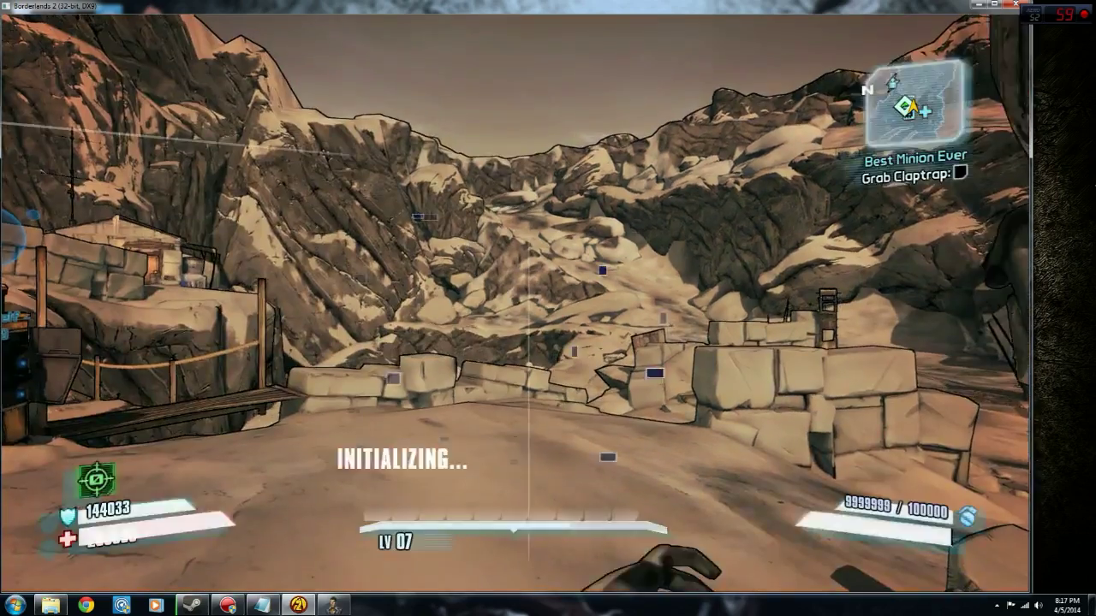
key("Escape")
left_click(106, 237)
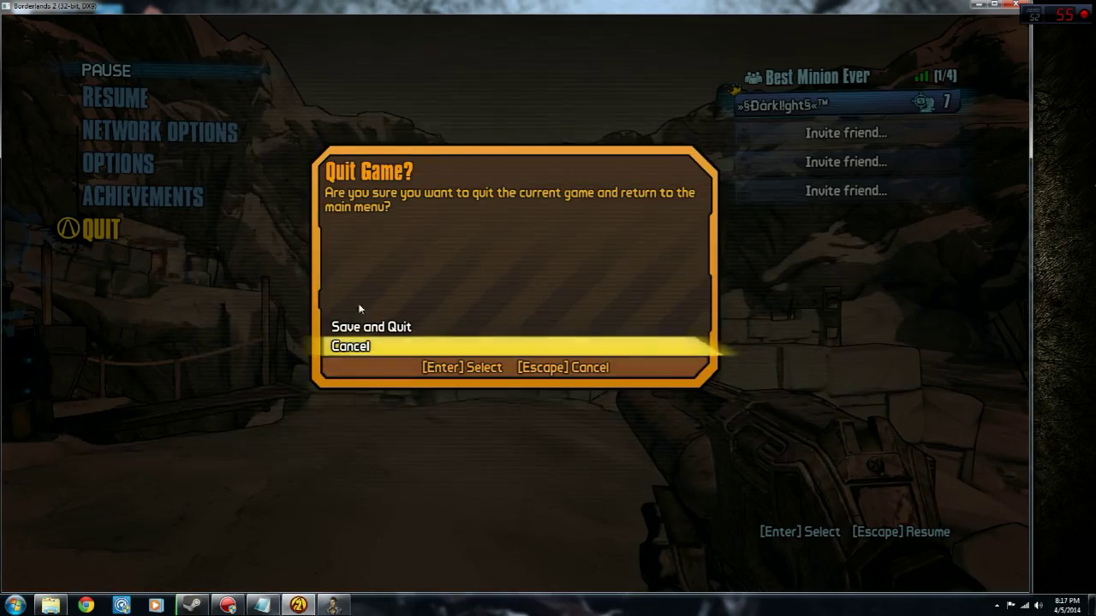
key("Up")
key("Return")
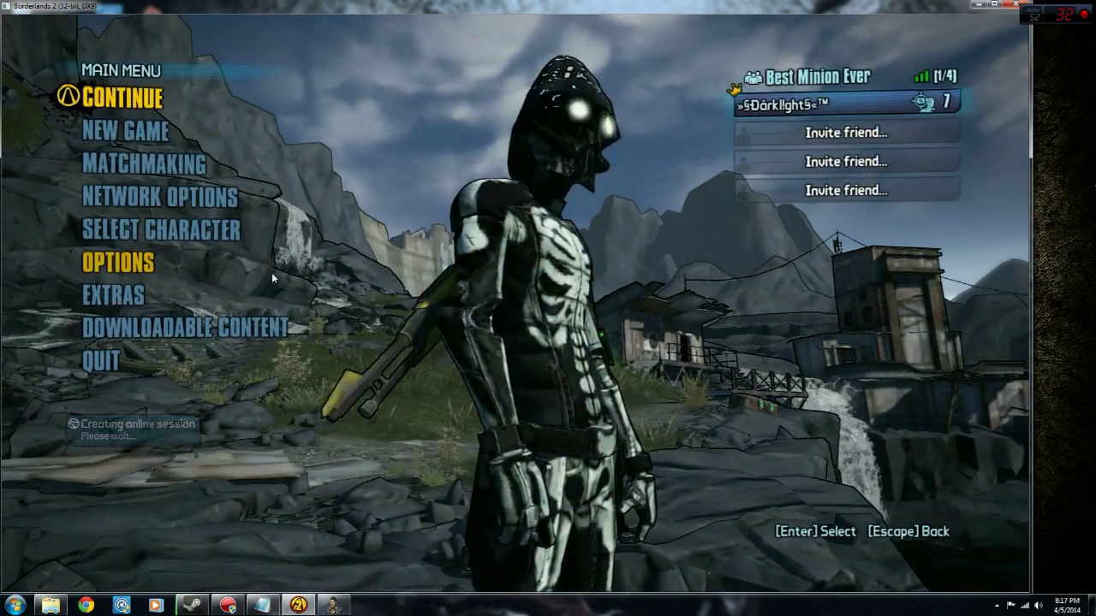
left_click(223, 233)
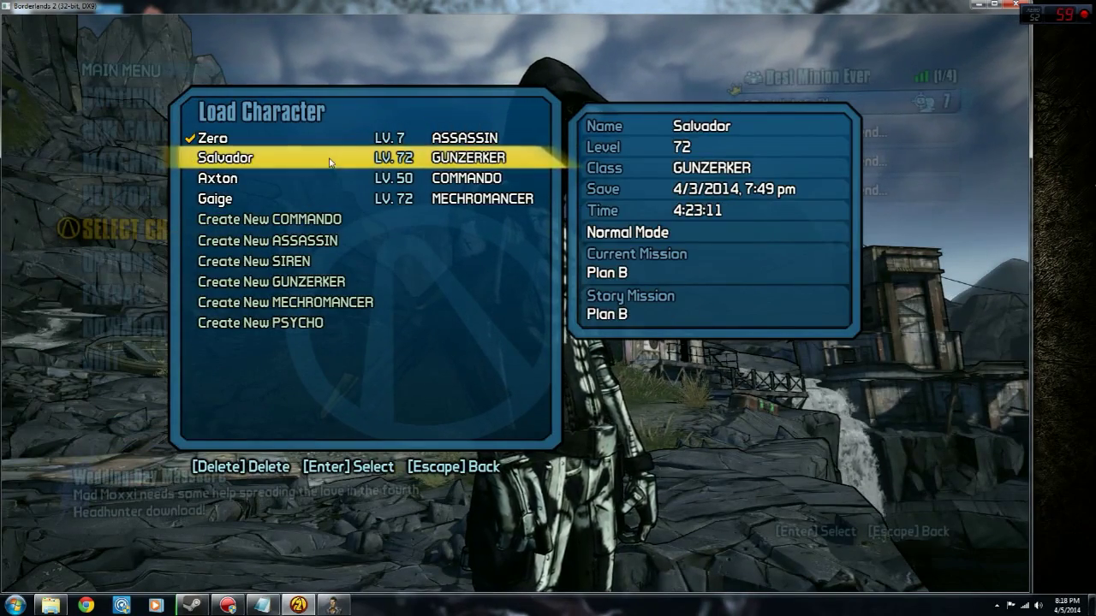
left_click(330, 162)
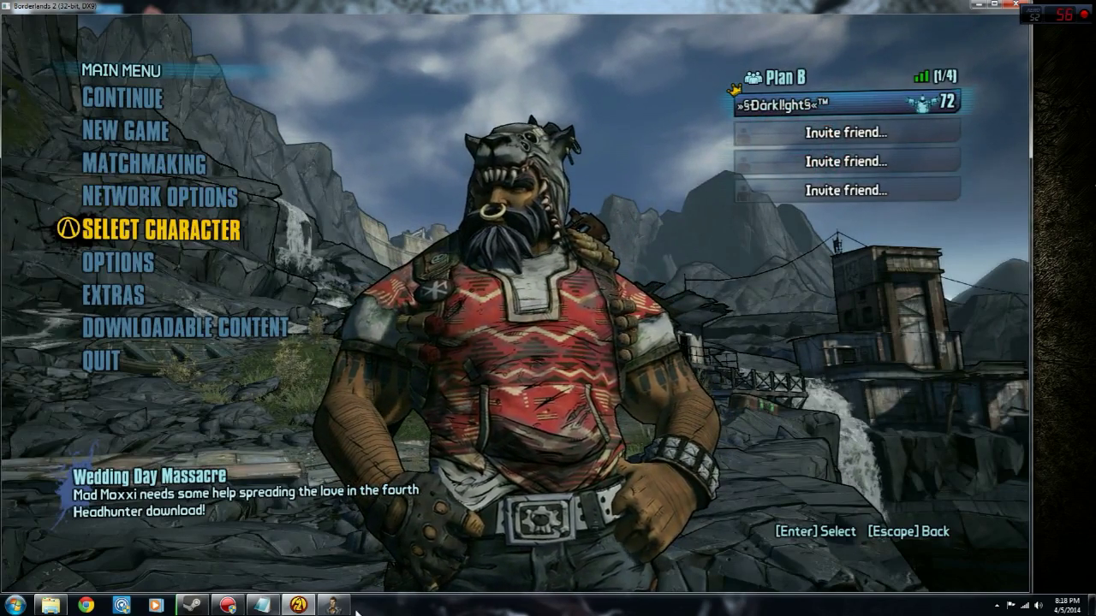
- Return to the save editor and save the edited character, replacing the existing Save0006.sav
mouse_move(334, 606)
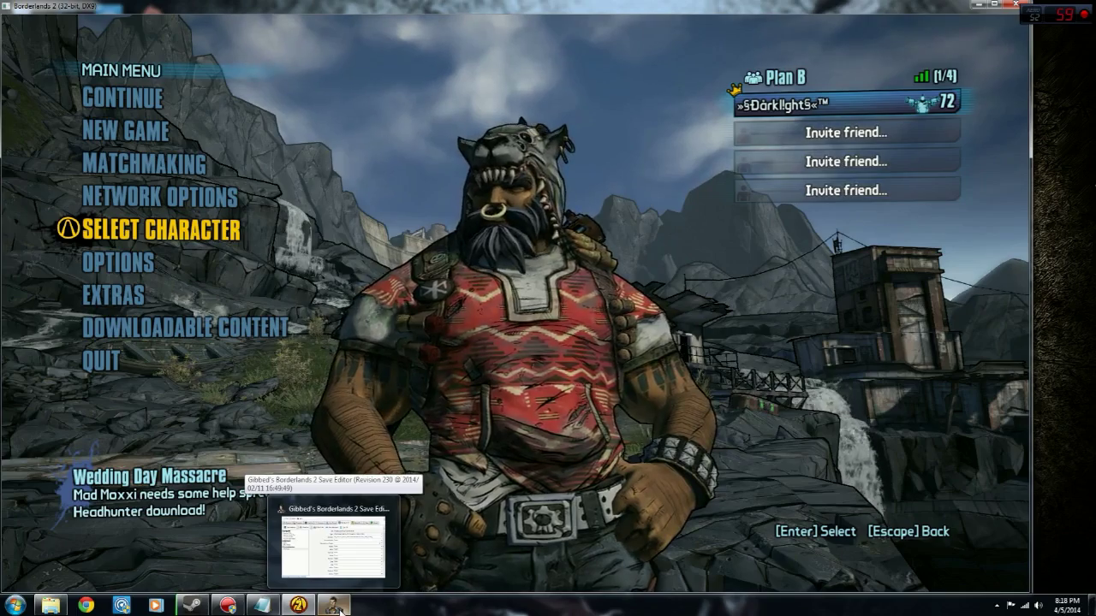
left_click(335, 606)
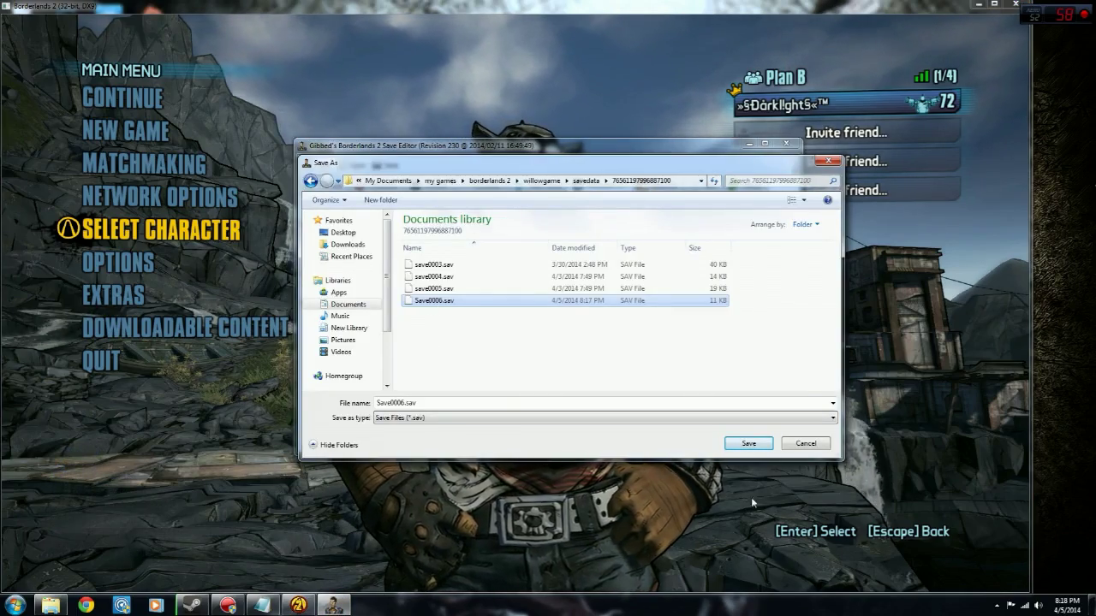
left_click(748, 443)
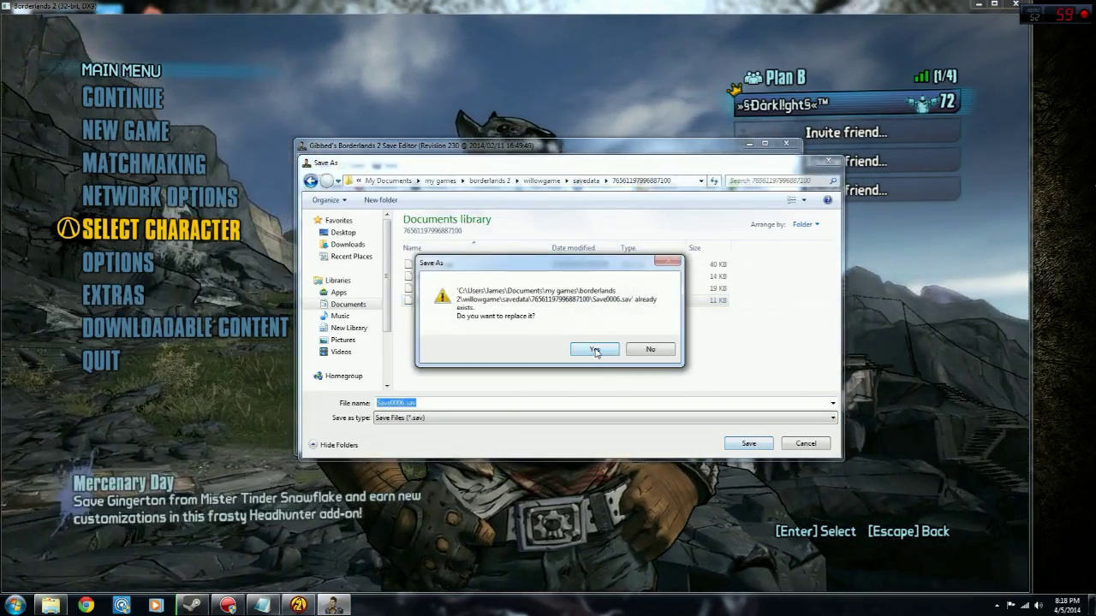
left_click(592, 346)
- Switch back to Borderlands 2, load the level 7 Assassin Zero and continue the game
left_click(412, 83)
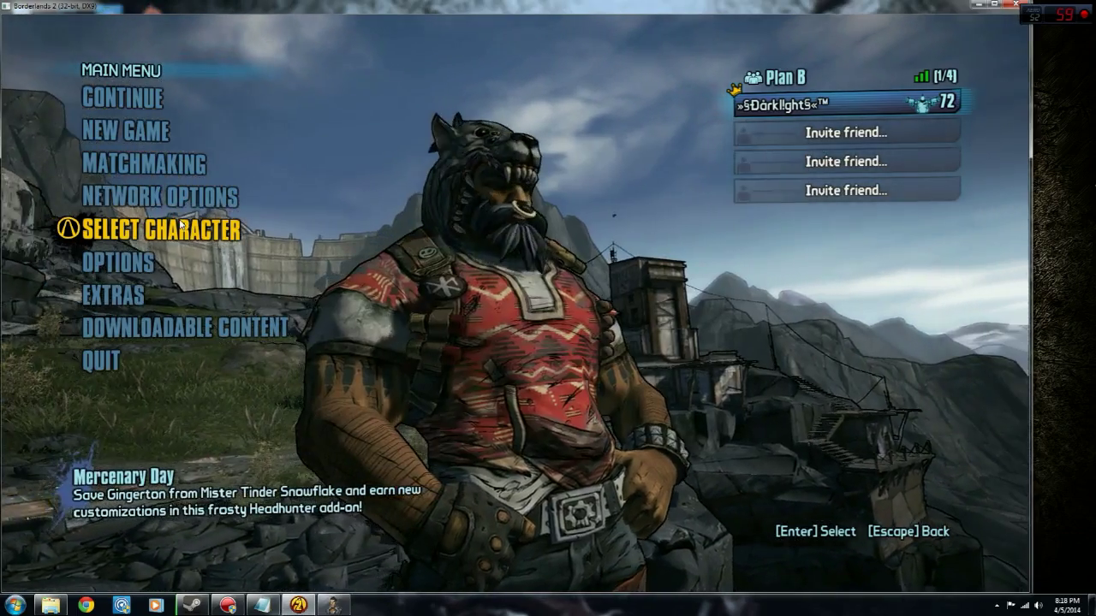
left_click(162, 229)
left_click(229, 142)
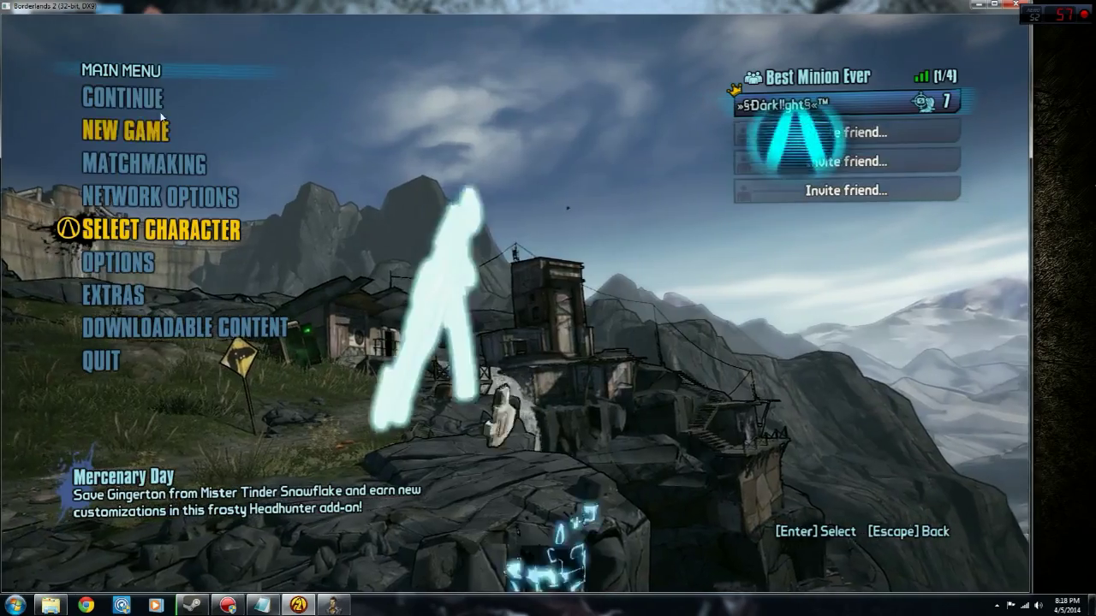
left_click(126, 96)
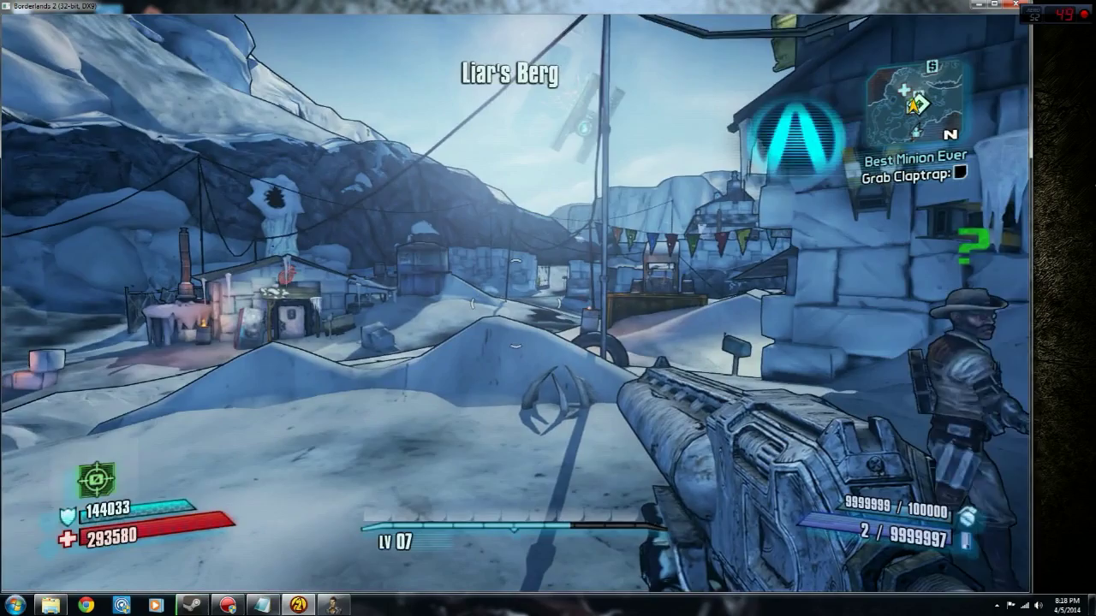
- Use the F0ul Feast head from the backpack and drop the Raz0r and G0ry Gh0ul heads
key("i")
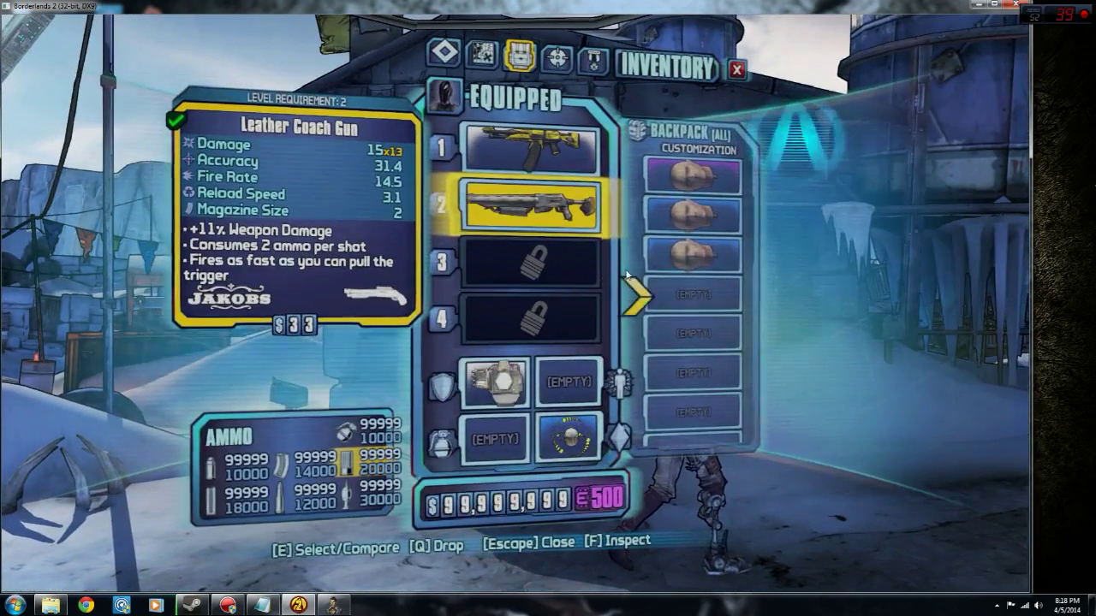
mouse_move(692, 172)
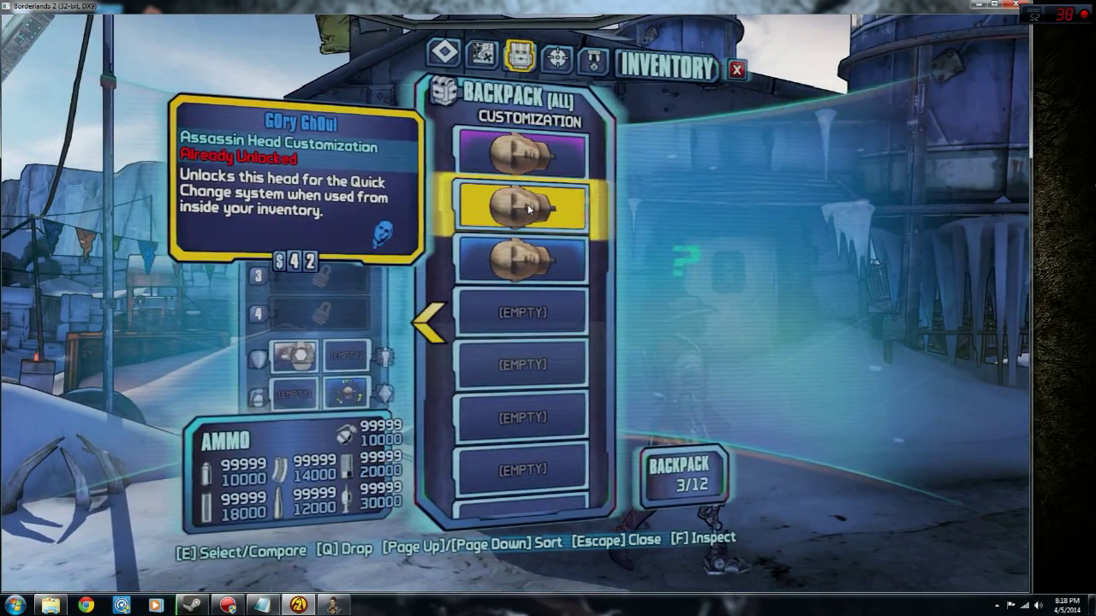
double_click(507, 258)
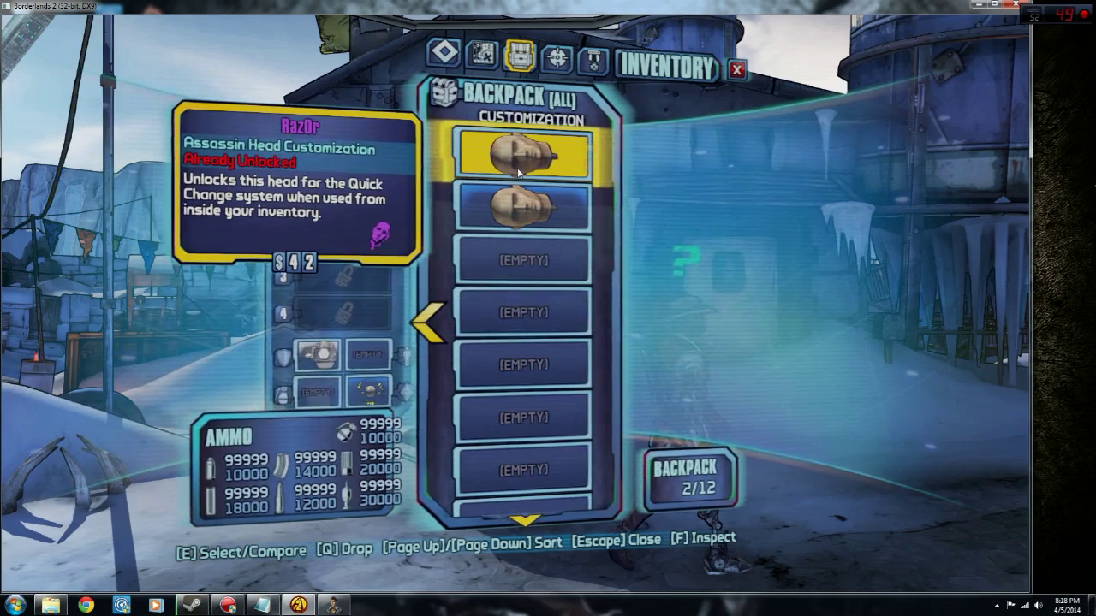
key("q")
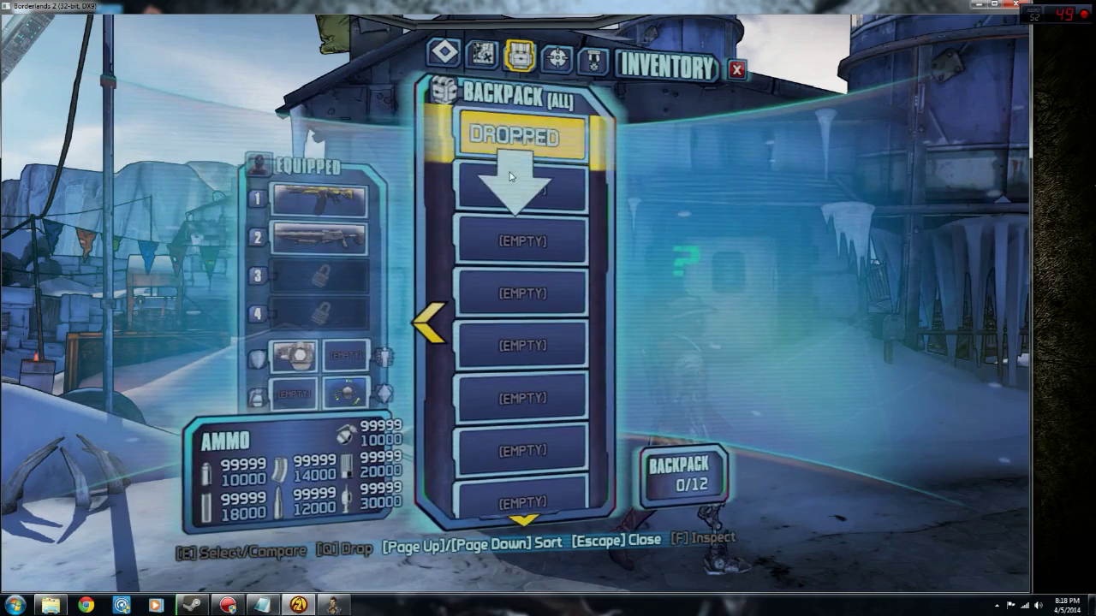
- Check the equipped gear and the backpack, and close the inventory
left_click(426, 310)
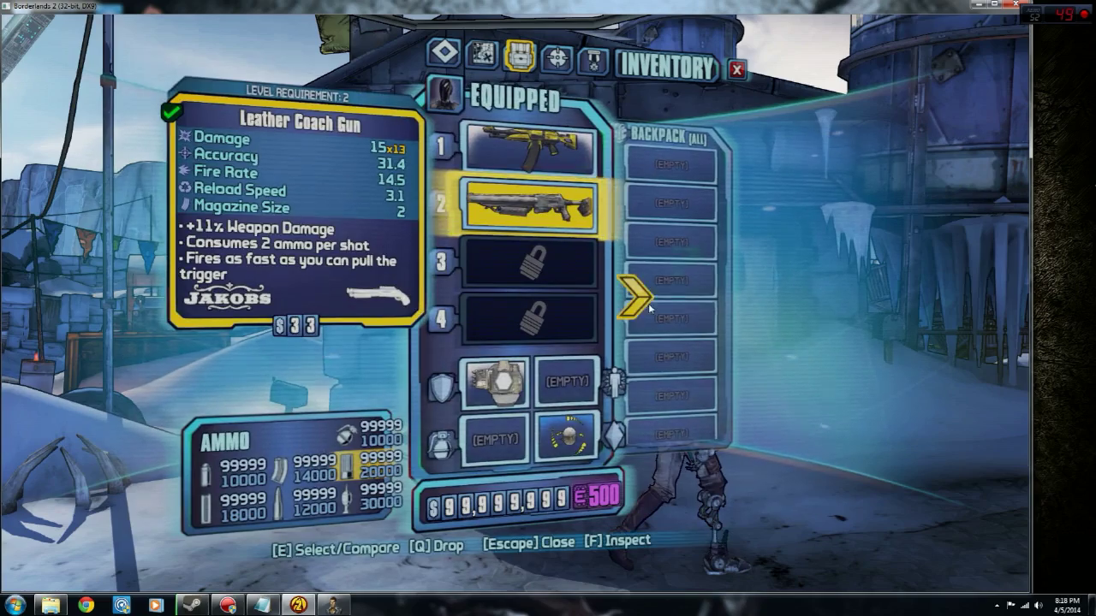
left_click(649, 310)
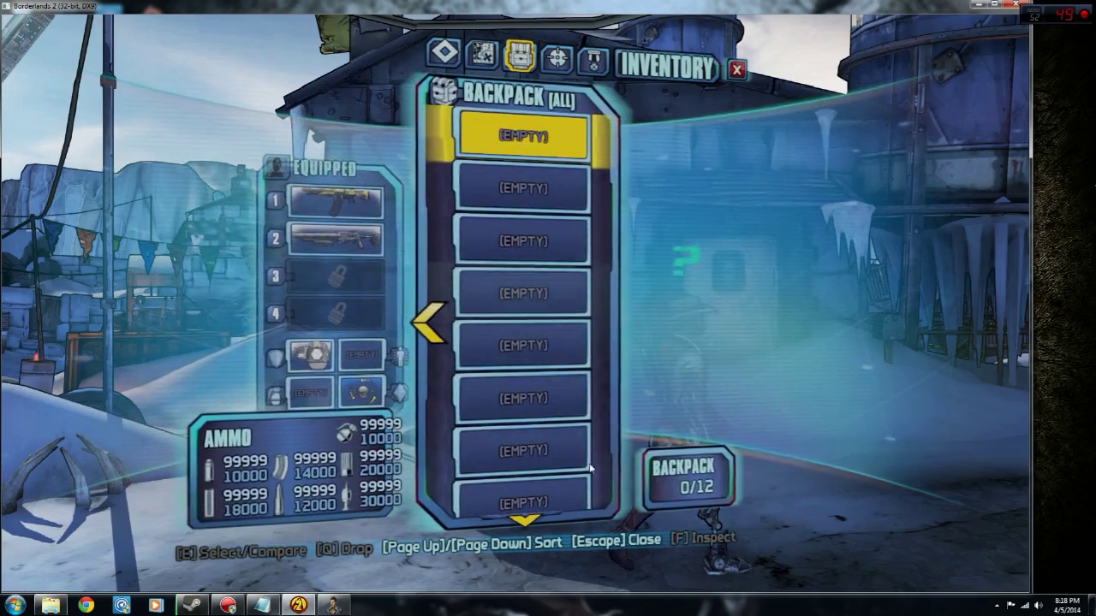
key("Escape")
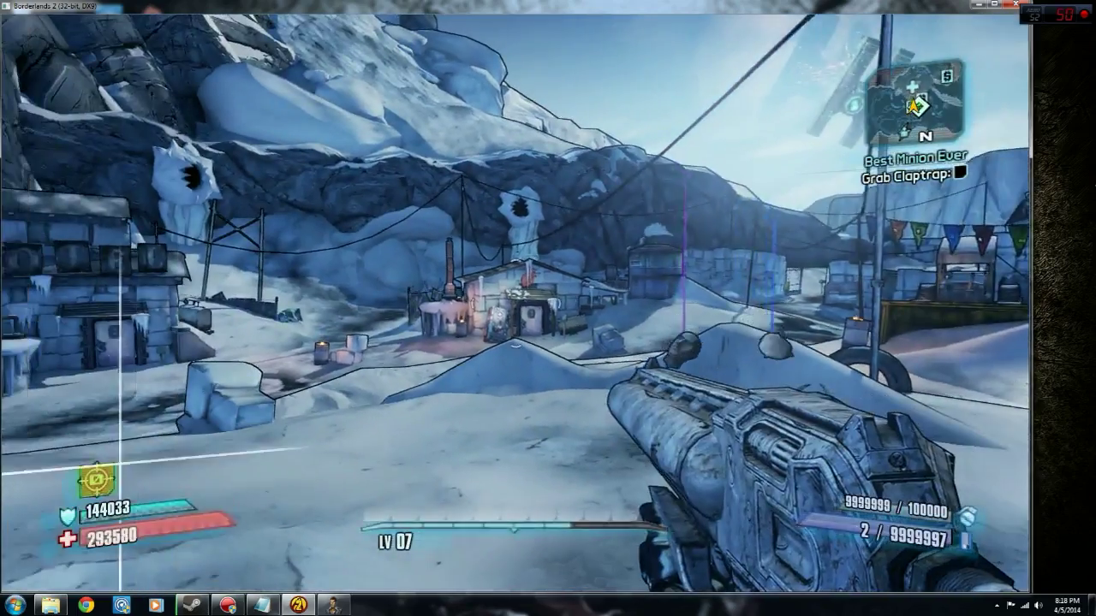
key("w")
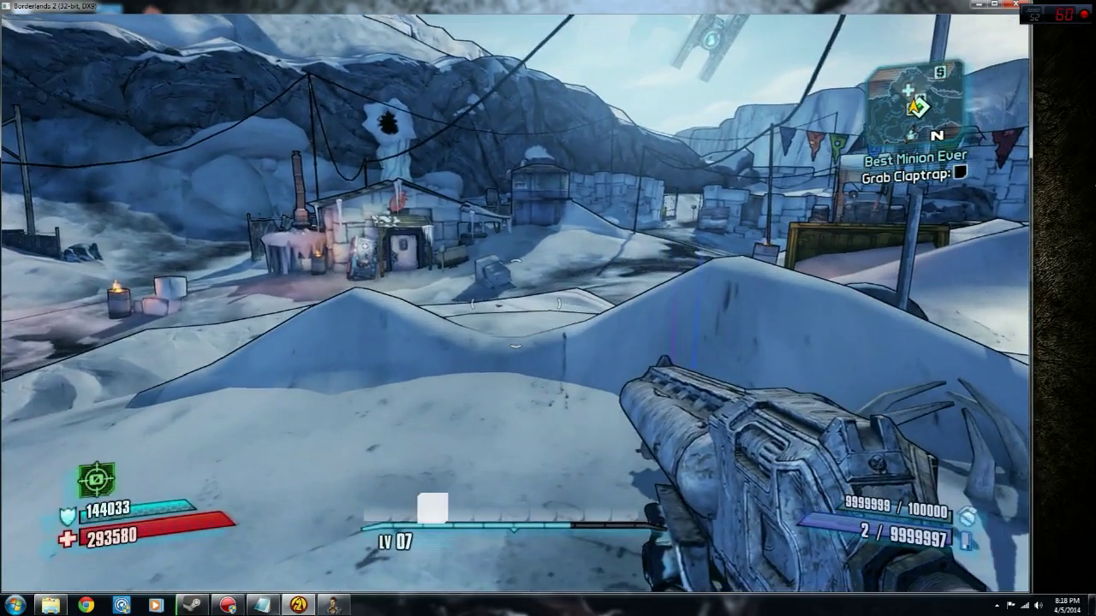